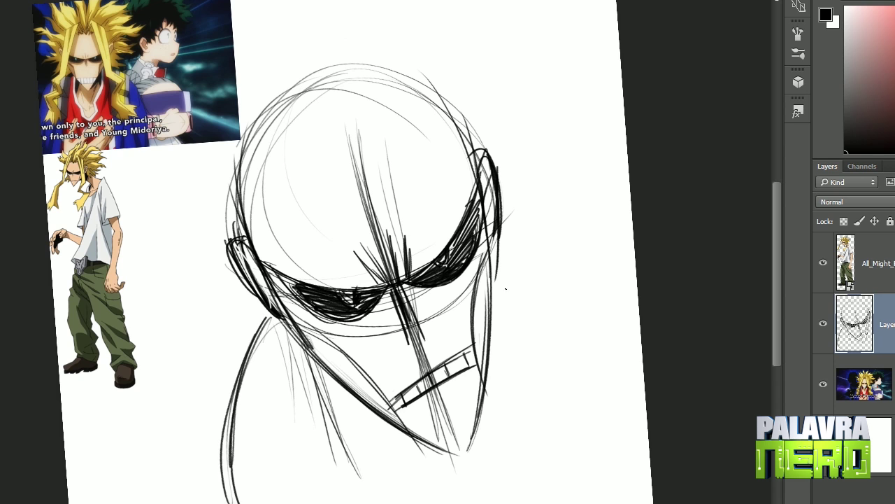
Sketch the neck and loose shirt collar lines running down from both sides of the jaw
left_click_drag(264, 335, 235, 502)
left_click_drag(495, 378, 435, 502)
left_click_drag(492, 350, 447, 482)
left_click_drag(277, 316, 244, 503)
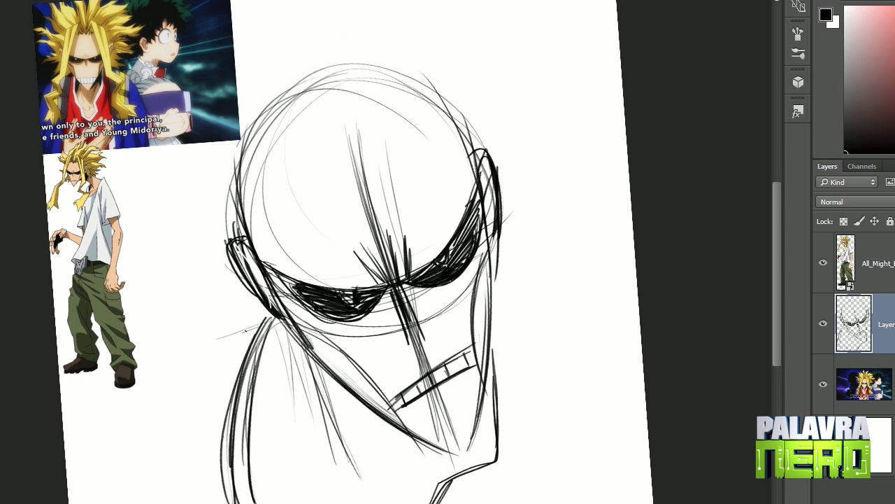
left_click_drag(269, 321, 230, 500)
Sketch the right shoulder with long sloping lines from the neck and a short sleeve line across its end
left_click_drag(496, 317, 565, 503)
left_click_drag(500, 345, 629, 503)
left_click_drag(500, 321, 620, 503)
left_click_drag(595, 413, 602, 503)
key("ctrl+minus")
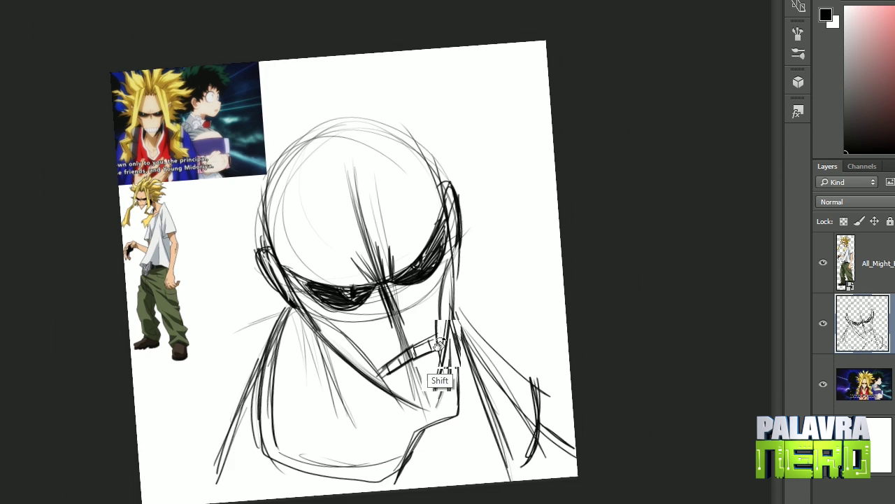
Sketch the V-shaped hair parting on the forehead and the long inner edges of the two front hair locks
left_click_drag(439, 342, 435, 349)
left_click_drag(385, 186, 342, 198)
left_click_drag(388, 124, 367, 193)
mouse_move(314, 140)
left_mouse_down()
mouse_move(360, 197)
mouse_move(342, 174)
left_mouse_up()
left_click_drag(310, 136, 305, 333)
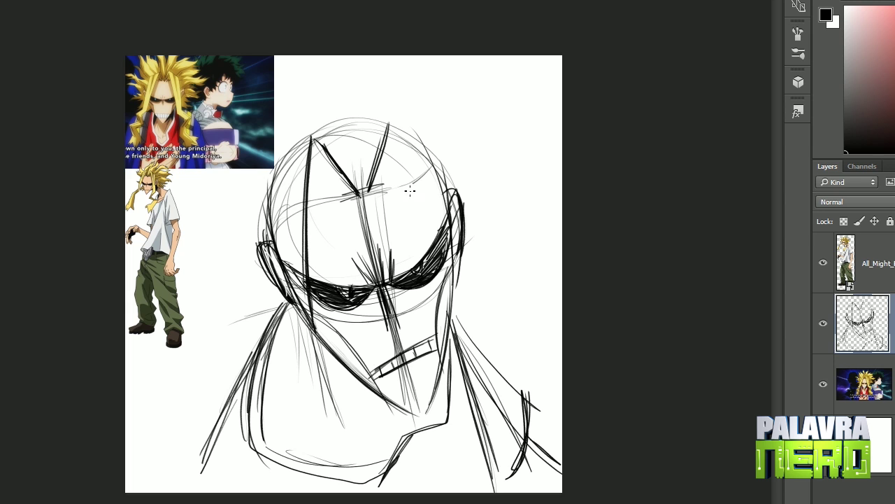
left_click_drag(390, 126, 482, 307)
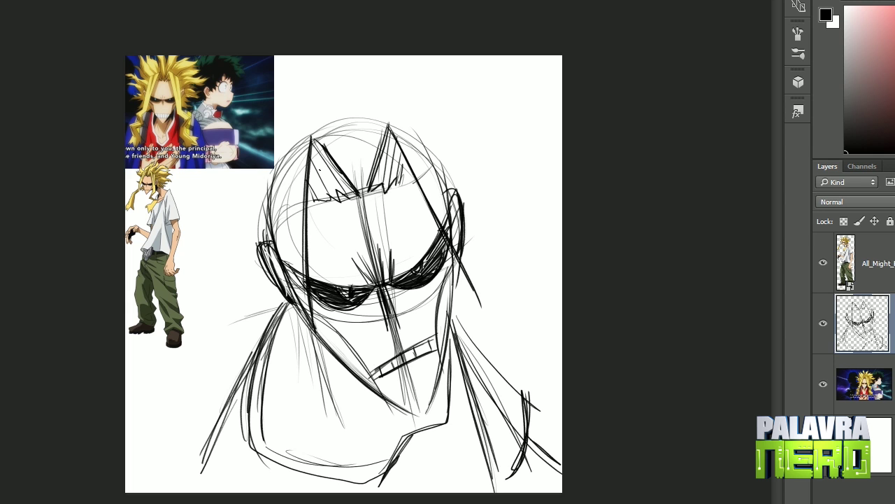
Sketch the left front hair lock, running down past the ear and zigzagging over the shoulder
left_click_drag(267, 165, 289, 346)
left_click_drag(274, 196, 278, 254)
mouse_move(282, 291)
left_mouse_down()
mouse_move(318, 343)
mouse_move(242, 364)
left_mouse_up()
left_click_drag(279, 342, 308, 420)
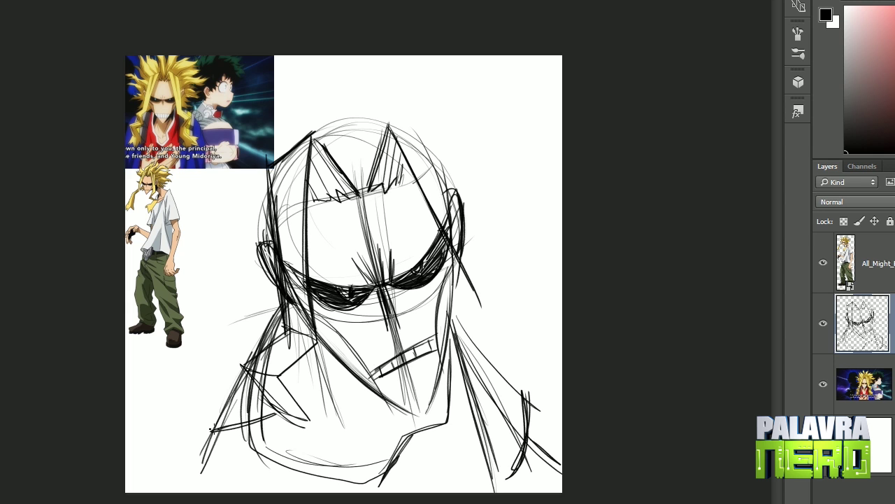
left_click_drag(210, 434, 307, 406)
left_click_drag(210, 428, 262, 489)
left_click_drag(270, 440, 300, 490)
Enlarge the sketch toward the upper left with a free transform
key("ctrl+t")
left_click_drag(196, 93, 172, 62)
key("Return")
Sketch the right front hair lock, from its folded top down the face and zigzagging over the shoulder
mouse_move(474, 294)
left_mouse_down()
mouse_move(516, 287)
mouse_move(498, 350)
left_mouse_up()
left_click_drag(514, 367, 561, 454)
left_click_drag(372, 87, 414, 98)
left_click_drag(421, 100, 483, 260)
left_click_drag(442, 147, 449, 170)
mouse_move(488, 265)
left_mouse_down()
mouse_move(544, 272)
mouse_move(533, 352)
left_mouse_up()
left_click_drag(501, 354, 561, 410)
Sketch the spiky hair tufts over the crown and down the right side of the head
mouse_move(333, 133)
left_mouse_down()
mouse_move(353, 57)
mouse_move(434, 91)
mouse_move(465, 116)
mouse_move(517, 105)
left_mouse_up()
left_click_drag(472, 171, 507, 164)
left_click_drag(472, 122, 518, 159)
mouse_move(521, 188)
left_mouse_down()
mouse_move(476, 256)
mouse_move(483, 329)
left_mouse_up()
Sketch long pointed hair spikes fanning out from the left side of the head
left_click_drag(256, 287, 203, 336)
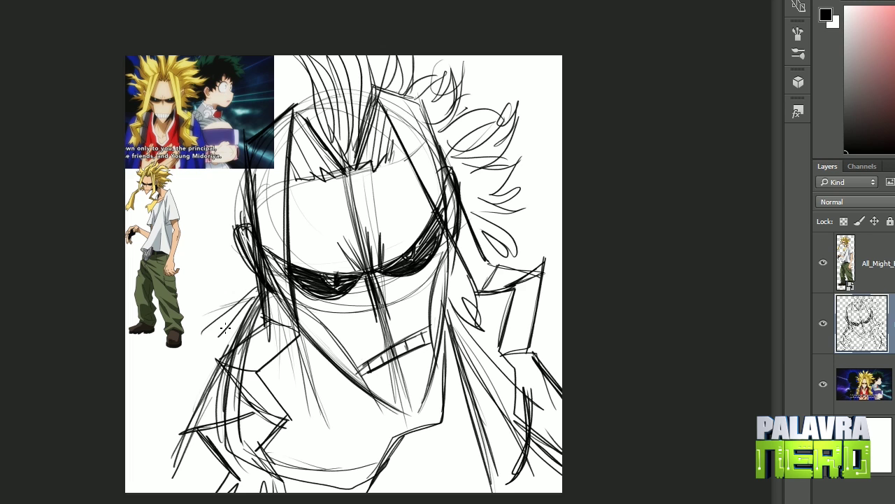
mouse_move(242, 270)
left_mouse_down()
mouse_move(183, 343)
mouse_move(193, 378)
left_mouse_up()
left_click_drag(238, 241, 180, 244)
left_click_drag(186, 172, 137, 199)
left_click_drag(206, 116, 140, 168)
left_click_drag(208, 59, 136, 126)
left_click_drag(290, 63, 216, 108)
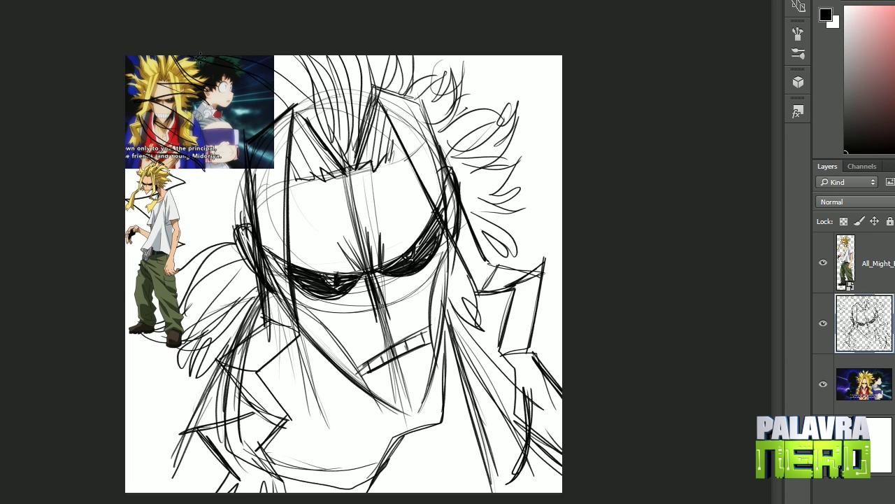
Fill the gaps in the hair with more spikes on the left side and along the crown
left_click_drag(278, 105, 161, 129)
left_click_drag(242, 182, 175, 202)
left_click_drag(250, 150, 170, 183)
left_click_drag(242, 217, 181, 249)
left_click_drag(242, 80, 219, 105)
left_click_drag(298, 56, 284, 92)
left_click_drag(312, 56, 298, 102)
left_click_drag(433, 59, 418, 81)
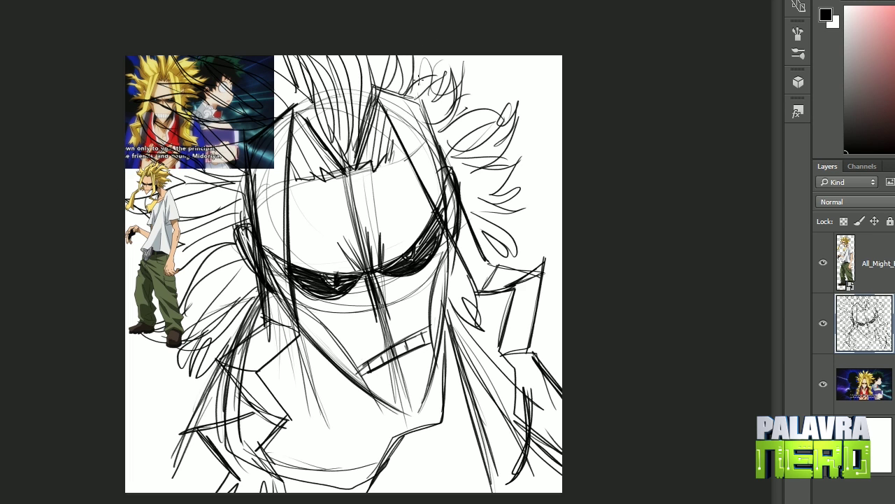
Sketch the neck tendons converging below the chin and the curved shirt neckline around them
left_click_drag(325, 371, 384, 451)
left_click_drag(312, 340, 392, 448)
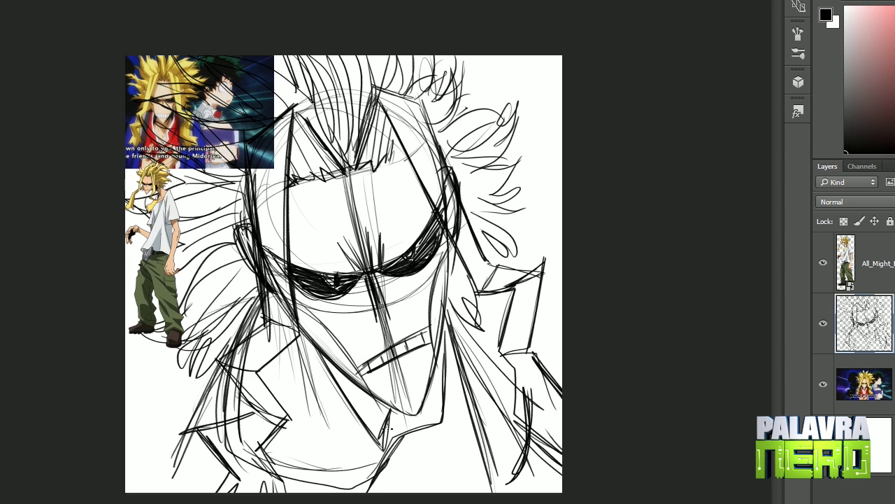
left_click_drag(410, 407, 350, 459)
mouse_move(301, 457)
left_mouse_down()
mouse_move(381, 476)
mouse_move(397, 470)
left_mouse_up()
left_click_drag(386, 421, 447, 491)
left_click_drag(413, 335, 453, 452)
left_click_drag(247, 333, 155, 491)
mouse_move(454, 329)
left_mouse_down()
mouse_move(489, 490)
mouse_move(517, 490)
mouse_move(489, 490)
left_mouse_up()
key("ctrl+z")
key("ctrl+z")
Sketch bolder shoulder and arm lines sloping from the neck to the bottom edge on both sides
left_click_drag(235, 335, 161, 491)
left_click_drag(280, 297, 160, 491)
left_click_drag(452, 328, 491, 481)
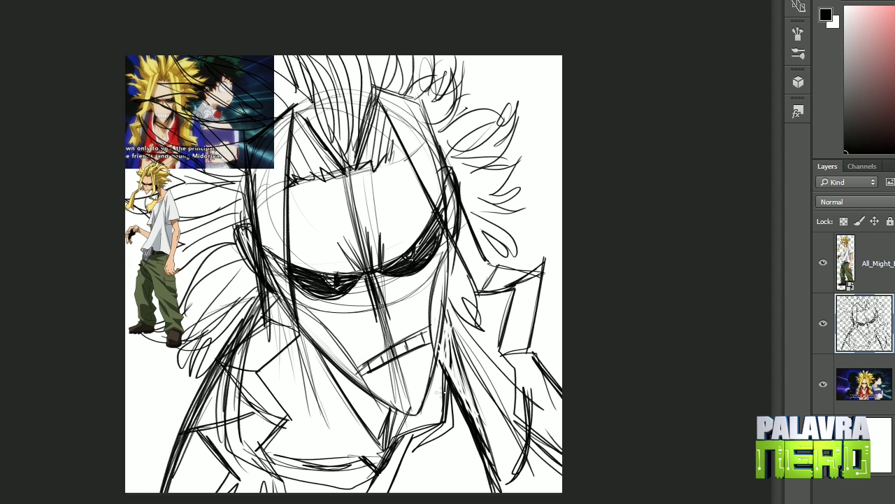
Erase the overlapping lines on the right shoulder and carve small white pupils into the dark eye sockets
left_click_drag(489, 126, 532, 483)
key("ctrl+z")
left_click_drag(518, 370, 560, 483)
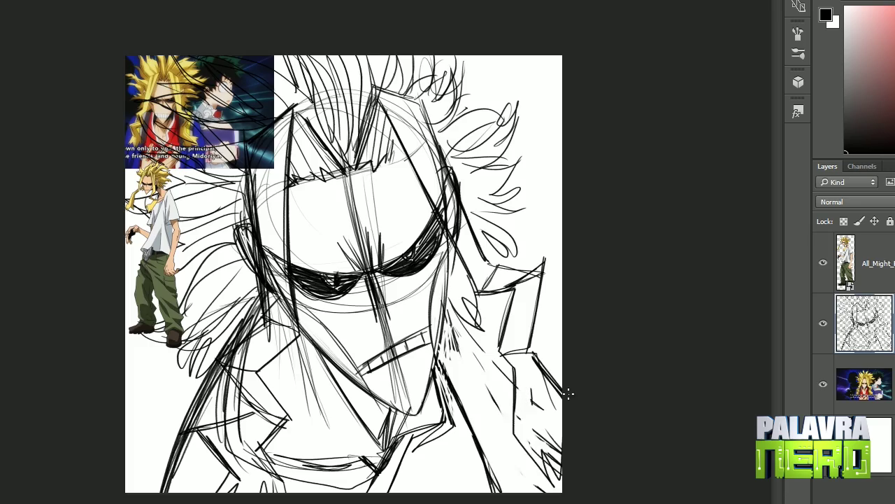
key("ctrl+plus")
key("ctrl+z")
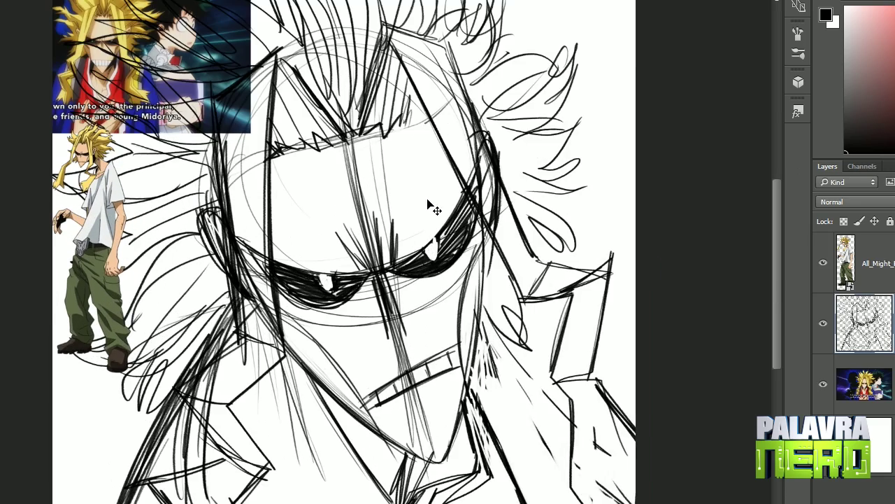
Fade the rough sketch to light grey and add an empty layer above it for the line art
key("r")
left_click_drag(428, 204, 404, 300)
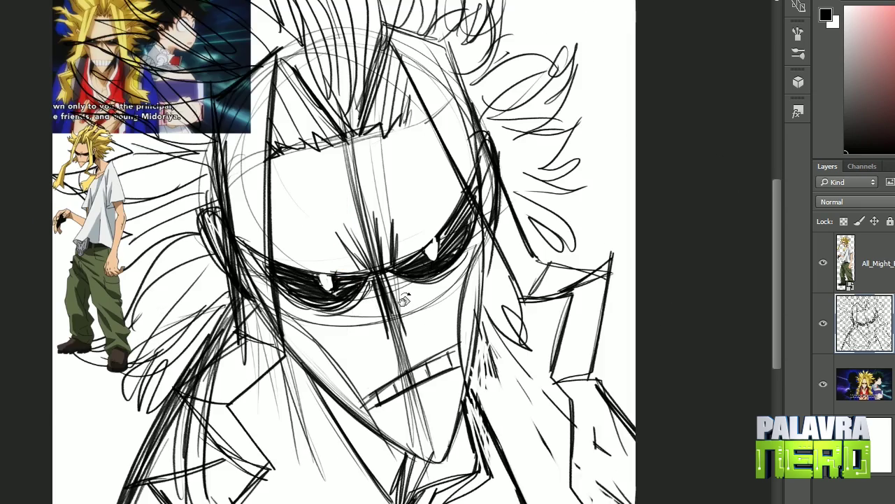
key("F2")
key("ctrl+plus")
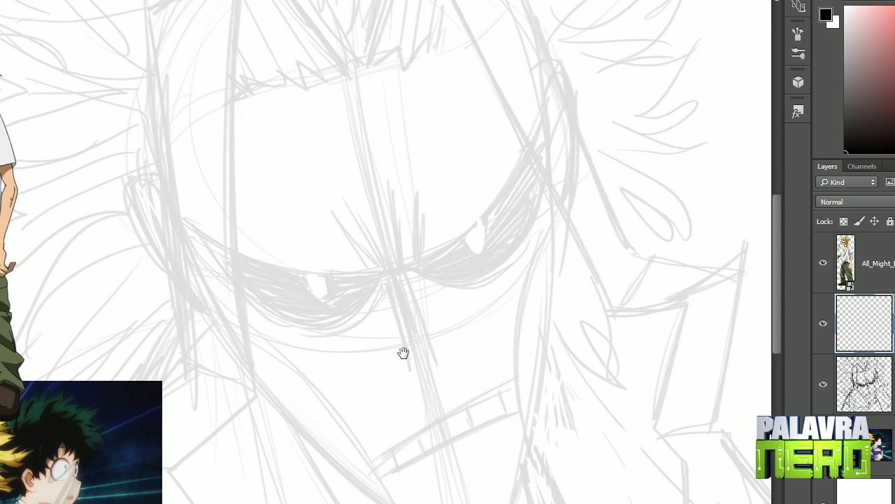
Ink the frown creases between the eyes and the long curved brow line across both eye sockets
left_click_drag(403, 353, 435, 388)
left_click_drag(408, 308, 396, 294)
left_click_drag(378, 241, 414, 303)
left_click_drag(420, 223, 424, 300)
mouse_move(448, 235)
left_mouse_down()
mouse_move(435, 299)
mouse_move(291, 214)
mouse_move(320, 329)
mouse_move(343, 378)
left_mouse_up()
key("r")
key("r")
left_click_drag(364, 335, 427, 294)
mouse_move(276, 320)
left_mouse_down()
mouse_move(271, 434)
mouse_move(297, 503)
mouse_move(508, 256)
mouse_move(411, 243)
left_mouse_up()
key("r")
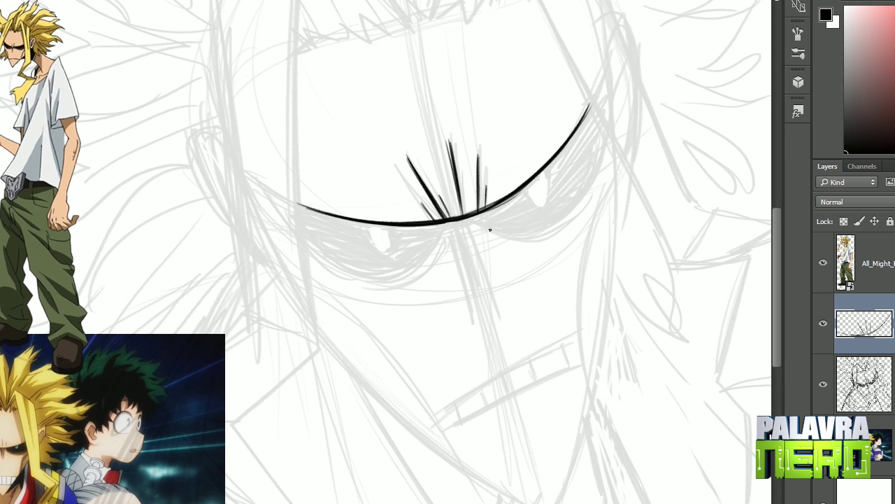
Ink the V-shaped hair parting above the forehead with doubled tapered strokes on each side
scroll(489, 229, "up", 5)
left_click_drag(465, 98, 436, 250)
left_click_drag(476, 116, 440, 244)
key("r")
mouse_move(441, 244)
left_mouse_down()
mouse_move(464, 247)
mouse_move(416, 218)
left_mouse_up()
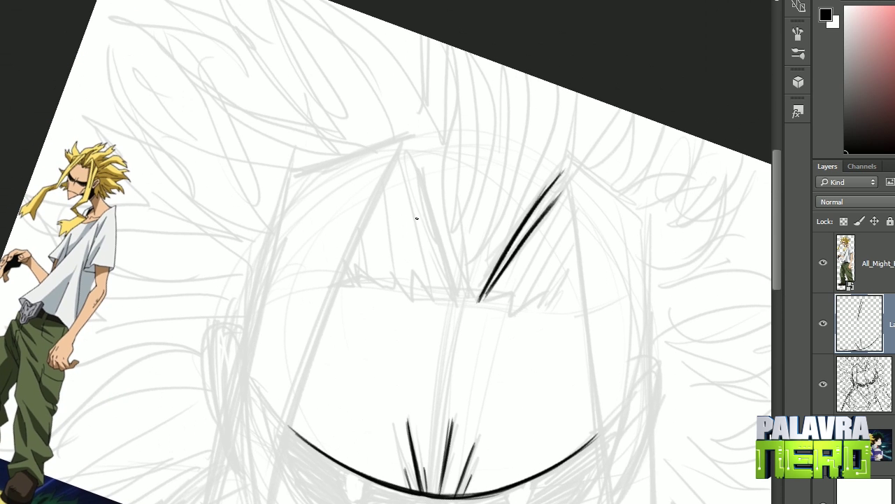
left_click_drag(406, 143, 444, 294)
mouse_move(420, 133)
left_mouse_down()
mouse_move(451, 294)
mouse_move(446, 278)
left_mouse_up()
Ink the nose bridge with tapered vertical strokes just below the brow line
key("r")
mouse_move(448, 278)
left_mouse_down()
mouse_move(515, 254)
mouse_move(576, 304)
mouse_move(532, 293)
left_mouse_up()
left_click_drag(463, 199, 491, 278)
left_click_drag(482, 193, 497, 265)
Ink the sunken cheekbones on both sides with thick tapered strokes continuing down toward the mouth corners
key("r")
mouse_move(523, 353)
left_mouse_down()
mouse_move(516, 462)
mouse_move(380, 429)
left_mouse_up()
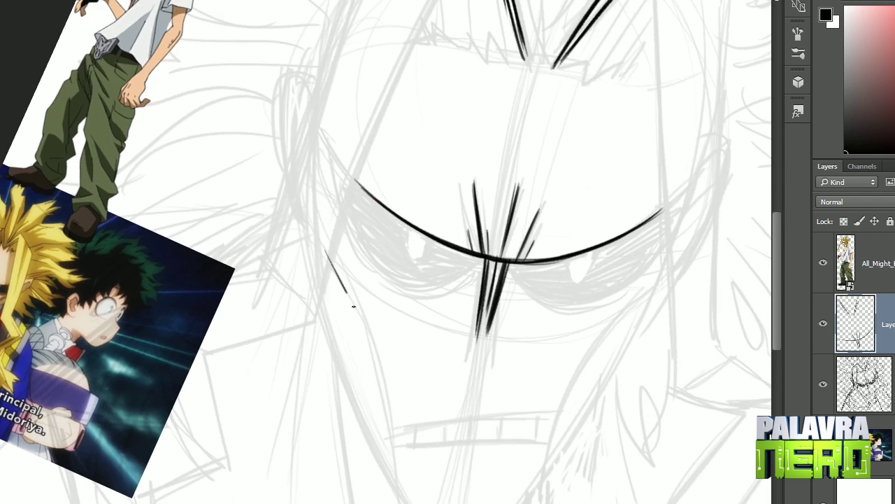
left_click_drag(323, 241, 368, 297)
key("r")
left_click_drag(419, 350, 664, 334)
mouse_move(572, 63)
left_mouse_down()
mouse_move(577, 175)
mouse_move(531, 231)
left_mouse_up()
key("r")
left_click_drag(381, 315, 444, 431)
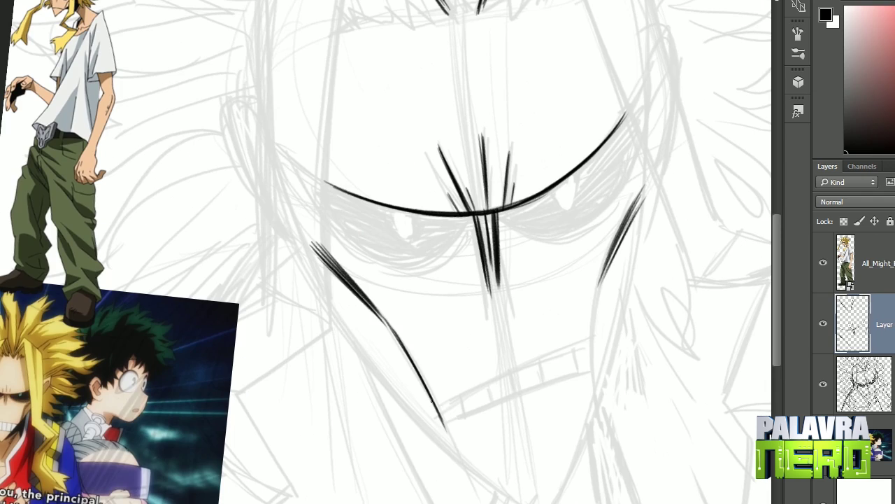
left_click_drag(420, 375, 458, 461)
left_click_drag(602, 272, 593, 417)
Ink both sides of the jaw outline down to the pointed chin
key("r")
left_click_drag(560, 280, 505, 189)
left_click_drag(517, 87, 511, 238)
left_click_drag(515, 179, 508, 259)
key("r")
mouse_move(508, 259)
left_mouse_down()
mouse_move(463, 35)
mouse_move(511, 361)
mouse_move(314, 391)
left_mouse_up()
left_click_drag(257, 251, 338, 365)
left_click_drag(287, 298, 431, 456)
Ink the slanted mouth with its upper and lower lines and the vertical divisions between the teeth
mouse_move(364, 396)
left_mouse_down()
mouse_move(462, 468)
mouse_move(477, 43)
mouse_move(515, 196)
mouse_move(540, 386)
left_mouse_up()
key("ctrl+z")
key("r")
key("r")
mouse_move(541, 386)
left_mouse_down()
mouse_move(401, 479)
mouse_move(214, 451)
mouse_move(441, 398)
mouse_move(426, 262)
left_mouse_up()
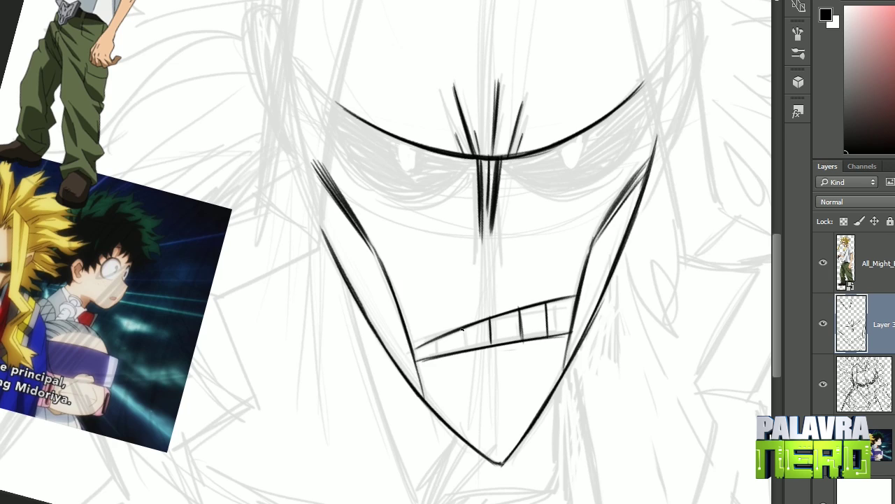
mouse_move(462, 329)
left_mouse_down()
mouse_move(425, 242)
mouse_move(459, 424)
mouse_move(372, 436)
mouse_move(161, 352)
mouse_move(143, 447)
left_mouse_up()
Ink the curved lower edges of both eye sockets
mouse_move(143, 448)
left_mouse_down()
mouse_move(293, 231)
mouse_move(392, 210)
left_mouse_up()
mouse_move(323, 242)
left_mouse_down()
mouse_move(381, 367)
mouse_move(316, 329)
mouse_move(290, 275)
mouse_move(329, 350)
left_mouse_up()
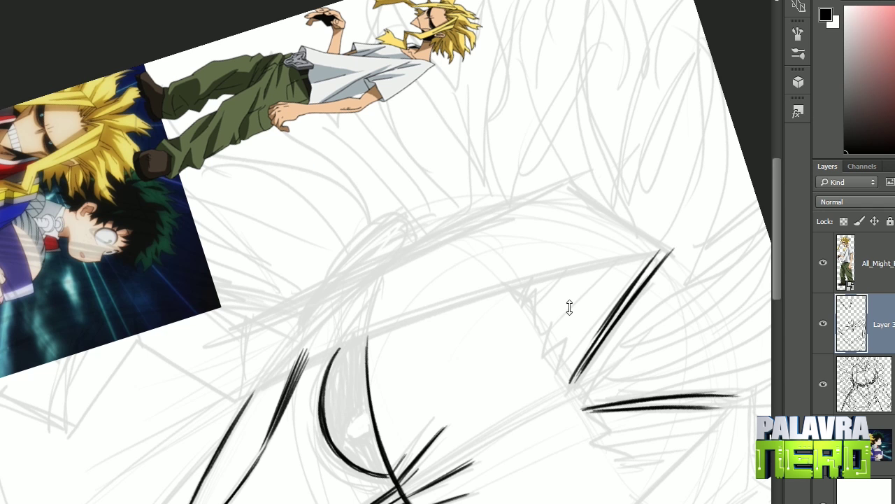
left_click_drag(567, 4, 408, 314)
scroll(422, 366, "up", 2)
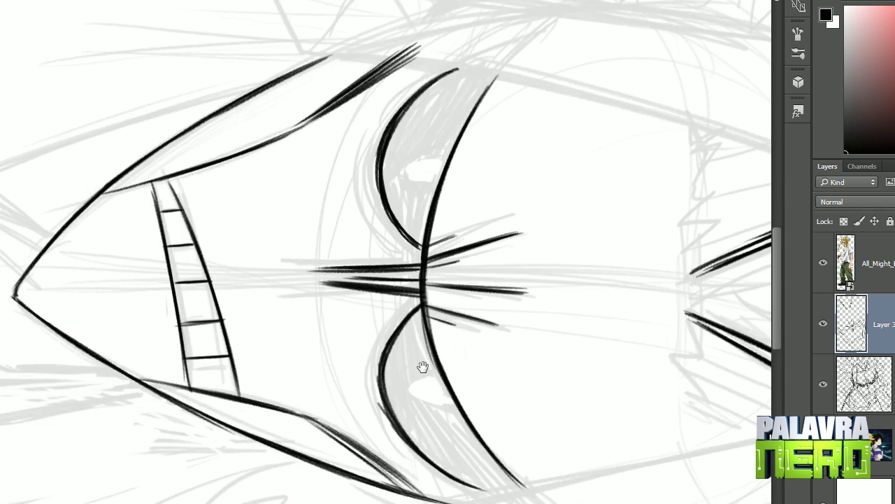
Thicken the lower curves of both eye sockets and add crease strokes beneath them
left_click_drag(422, 366, 274, 253)
left_click_drag(314, 183, 301, 261)
left_click_drag(301, 260, 353, 389)
left_click_drag(320, 233, 305, 260)
mouse_move(305, 260)
left_mouse_down()
mouse_move(242, 210)
mouse_move(231, 175)
left_mouse_up()
mouse_move(363, 148)
left_mouse_down()
mouse_move(319, 179)
mouse_move(294, 273)
left_mouse_up()
left_click_drag(300, 207, 287, 280)
mouse_move(287, 279)
left_mouse_down()
mouse_move(294, 252)
mouse_move(330, 334)
left_mouse_up()
mouse_move(331, 334)
left_mouse_down()
mouse_move(376, 380)
mouse_move(292, 260)
left_mouse_up()
Ink the jagged hairline across the forehead on both sides of the parting
scroll(410, 230, "down", 3)
scroll(410, 160, "up", 2)
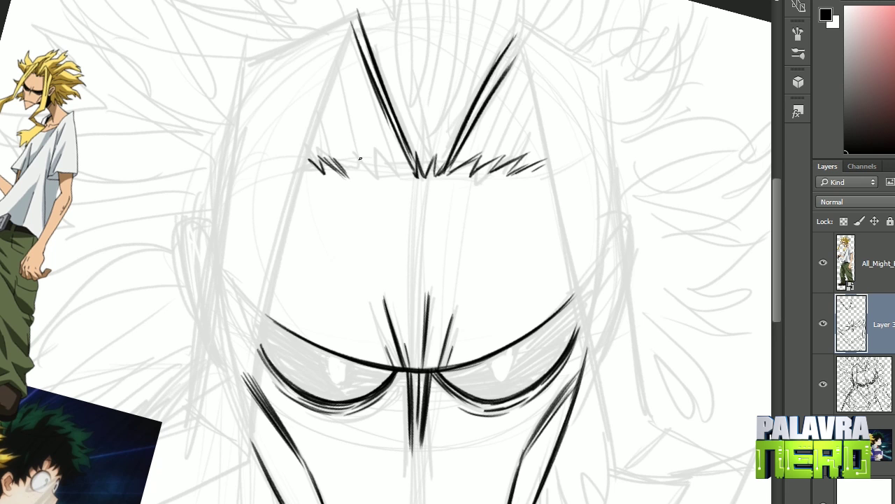
mouse_move(367, 207)
left_mouse_down()
mouse_move(420, 231)
mouse_move(529, 250)
left_mouse_up()
Ink the narrow irises with pupils in both eyes and the folded top edges of the two front hair locks
scroll(530, 250, "up", 3)
left_click_drag(486, 182, 373, 199)
scroll(392, 231, "down", 2)
scroll(266, 302, "up", 3)
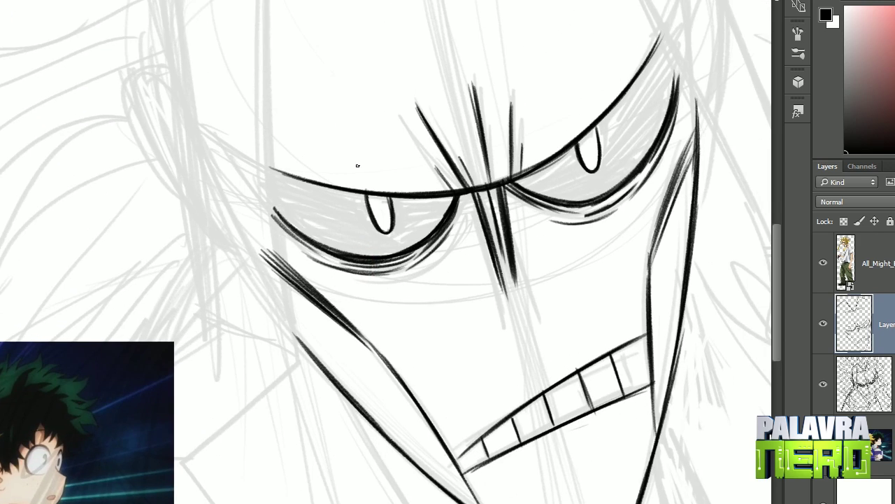
scroll(583, 153, "down", 2)
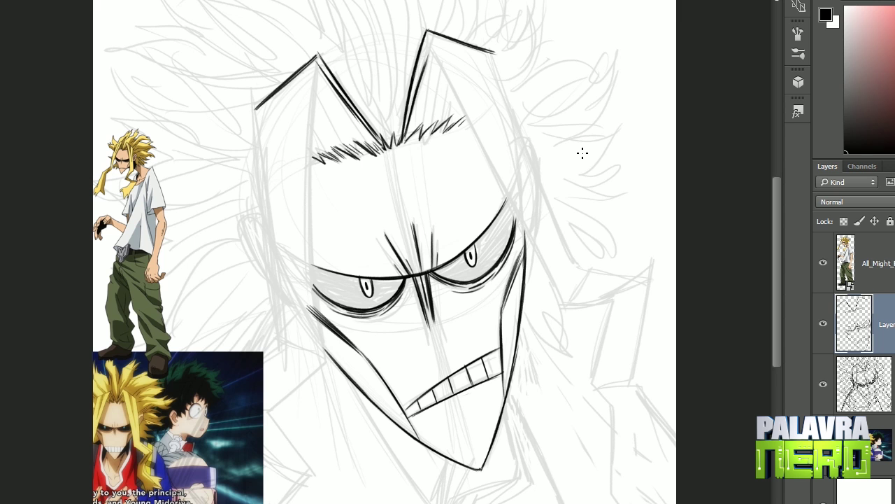
Ink the long inner edges of both front hair locks and hide the full-body All Might reference layer
left_click_drag(310, 236, 322, 389)
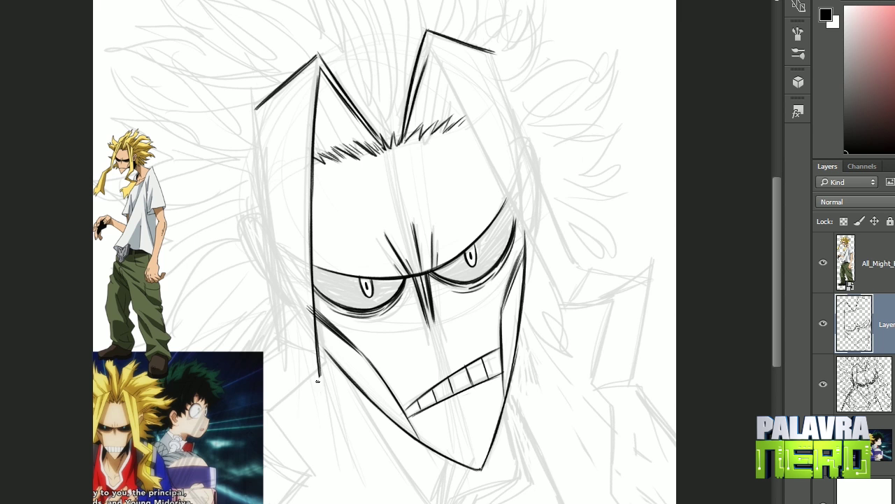
left_click(823, 262)
key("r")
left_click_drag(595, 175, 520, 130)
left_click_drag(499, 87, 538, 364)
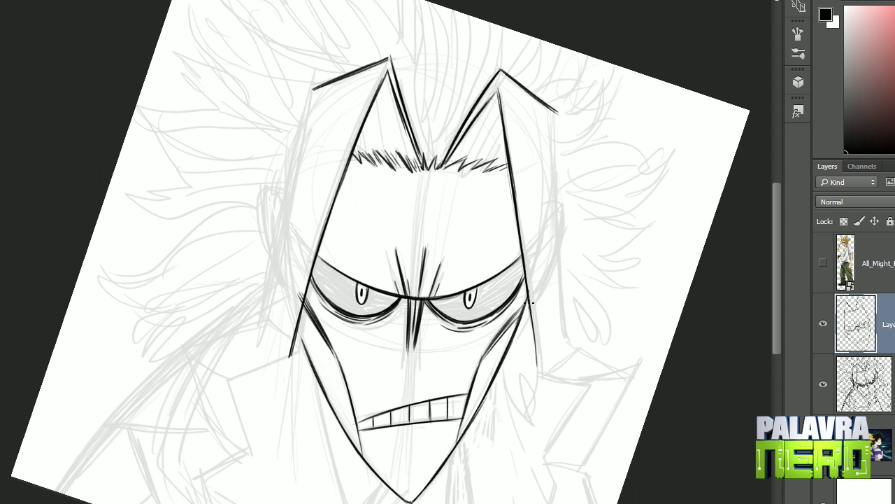
Ink the left hair lock's outer edge and its upper zigzag bends beside the jaw
key("r")
left_click_drag(505, 424, 595, 266)
mouse_move(138, 109)
left_mouse_down()
mouse_move(253, 291)
mouse_move(254, 474)
mouse_move(244, 483)
left_mouse_up()
key("r")
mouse_move(202, 293)
left_mouse_down()
mouse_move(234, 365)
mouse_move(166, 423)
left_mouse_up()
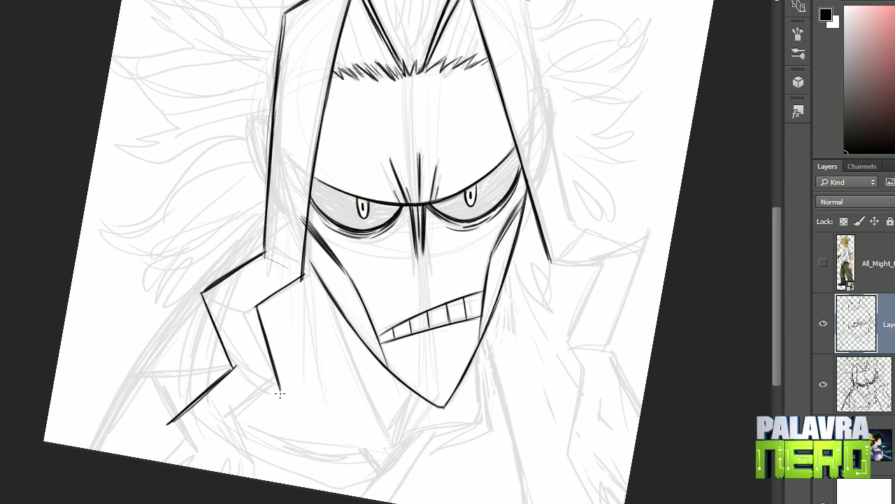
Ink the lower zigzag bends of the left hair lock down to its pointed end
key("r")
left_click_drag(280, 394, 315, 413)
mouse_move(326, 405)
left_mouse_down()
mouse_move(285, 453)
mouse_move(296, 503)
left_mouse_up()
left_click_drag(239, 470, 194, 495)
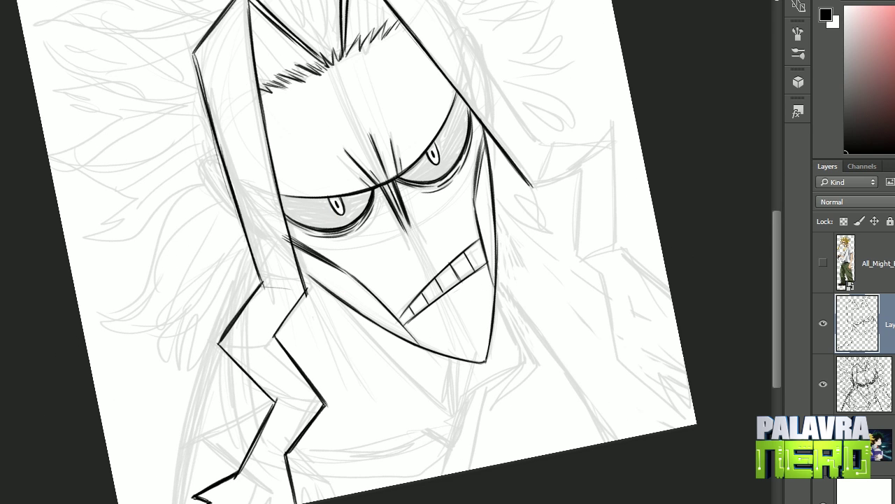
Ink the right hair lock's zigzag bends down to its ragged, pointed end
key("r")
mouse_move(420, 294)
left_mouse_down()
mouse_move(392, 301)
mouse_move(340, 260)
left_mouse_up()
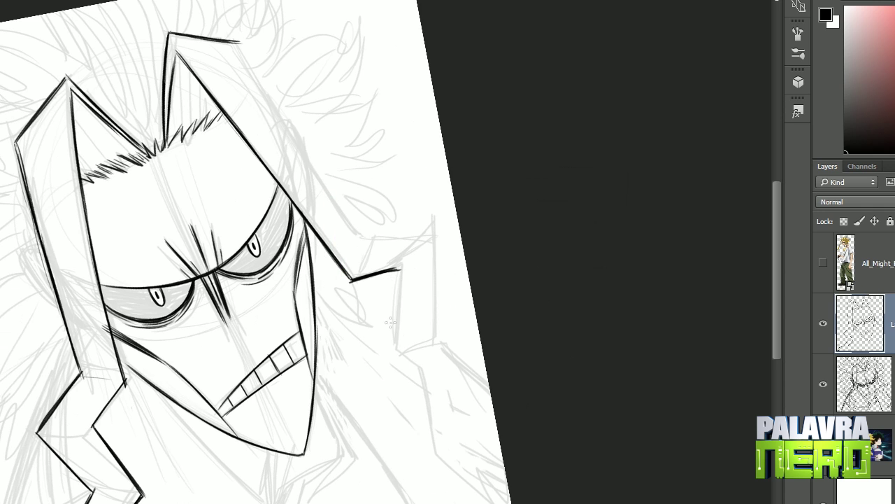
left_click_drag(398, 270, 393, 347)
mouse_move(398, 346)
left_mouse_down()
mouse_move(426, 385)
mouse_move(393, 343)
left_mouse_up()
mouse_move(397, 268)
left_mouse_down()
mouse_move(434, 336)
mouse_move(378, 378)
left_mouse_up()
key("r")
left_click_drag(376, 381, 387, 431)
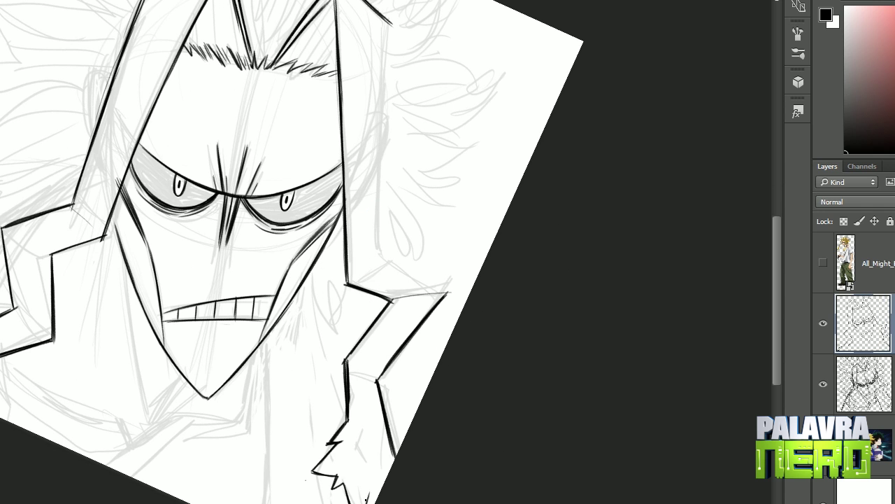
Ink the long outer edge of the right hair lock from its top fold to the first bend
scroll(371, 485, "up", 3)
left_click_drag(322, 104, 347, 329)
key("r")
mouse_move(433, 349)
left_mouse_down()
mouse_move(326, 452)
mouse_move(302, 322)
left_mouse_up()
key("ctrl+z")
Ink fine strands between the hairline and both lock folds, and straight detail lines along the inside of the locks
key("r")
left_click_drag(314, 366, 262, 234)
left_click_drag(296, 259, 320, 205)
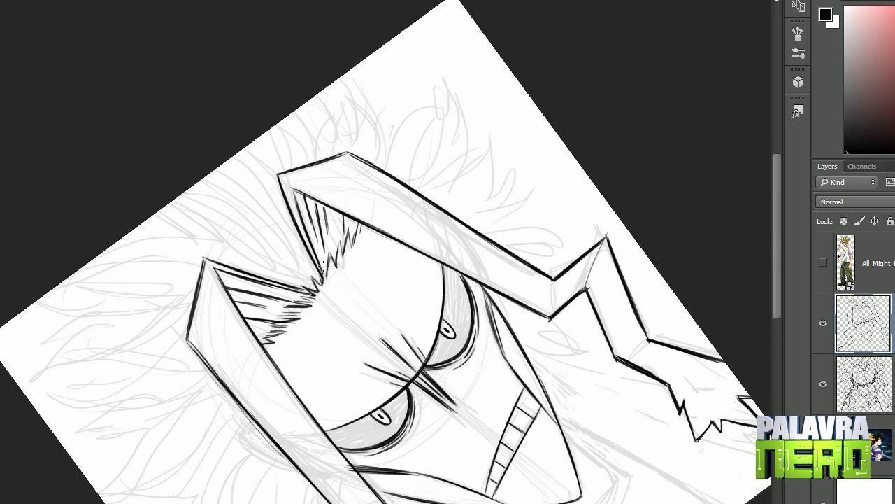
mouse_move(323, 265)
left_mouse_down()
mouse_move(364, 251)
mouse_move(456, 283)
mouse_move(455, 200)
mouse_move(246, 411)
mouse_move(240, 393)
left_mouse_up()
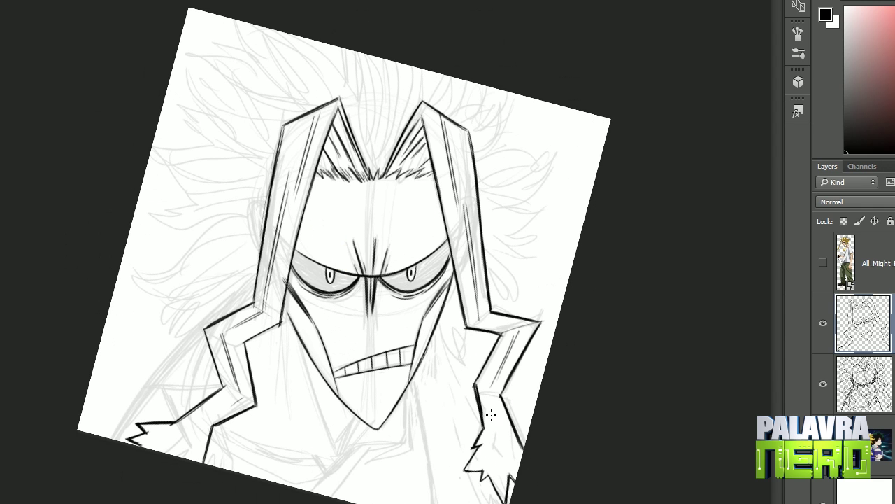
Ink the neck and throat lines below the jaw and the angular collar edges on the right of the neck
scroll(274, 317, "up", 1)
left_click_drag(284, 366, 327, 501)
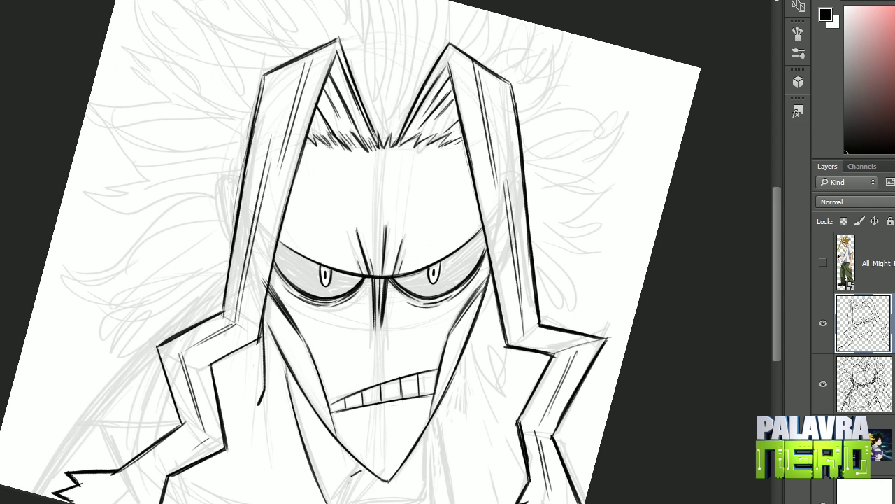
scroll(373, 498, "down", 3)
left_click_drag(456, 326, 456, 381)
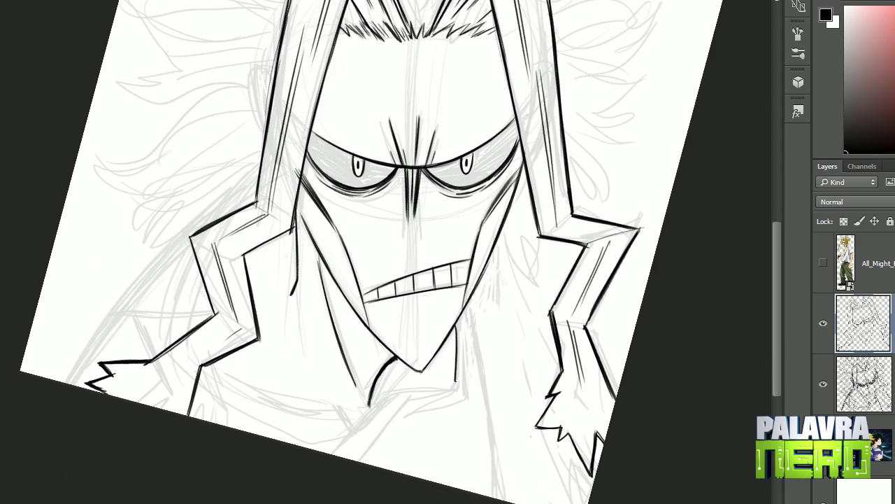
mouse_move(453, 350)
left_mouse_down()
mouse_move(461, 329)
mouse_move(424, 441)
mouse_move(458, 427)
left_mouse_up()
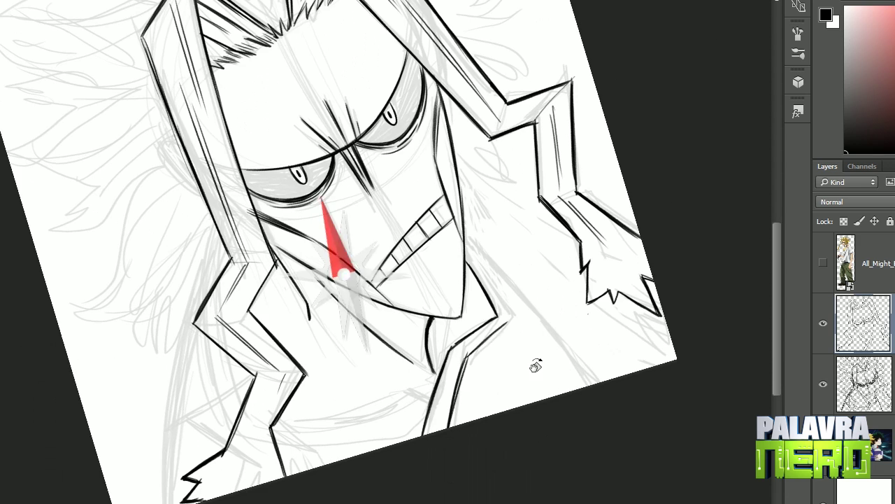
Ink the right shoulder line out to the canvas edge and the collar lines behind the left hair lock
mouse_move(480, 366)
left_mouse_down()
mouse_move(453, 334)
mouse_move(482, 490)
left_mouse_up()
key("ctrl+z")
mouse_move(458, 323)
left_mouse_down()
mouse_move(481, 489)
mouse_move(240, 376)
mouse_move(247, 446)
mouse_move(336, 483)
mouse_move(280, 476)
left_mouse_up()
left_click_drag(234, 367, 210, 426)
left_click_drag(280, 419, 224, 392)
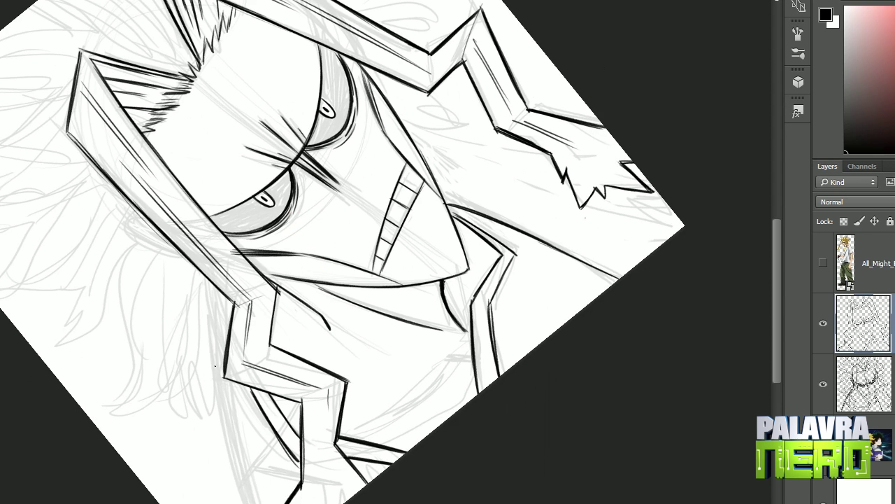
Ink the left shoulder's outer line from behind the hair lock down to the canvas edge
left_click_drag(220, 294, 235, 460)
key("ctrl+z")
left_click_drag(224, 297, 245, 503)
left_click_drag(239, 413, 255, 502)
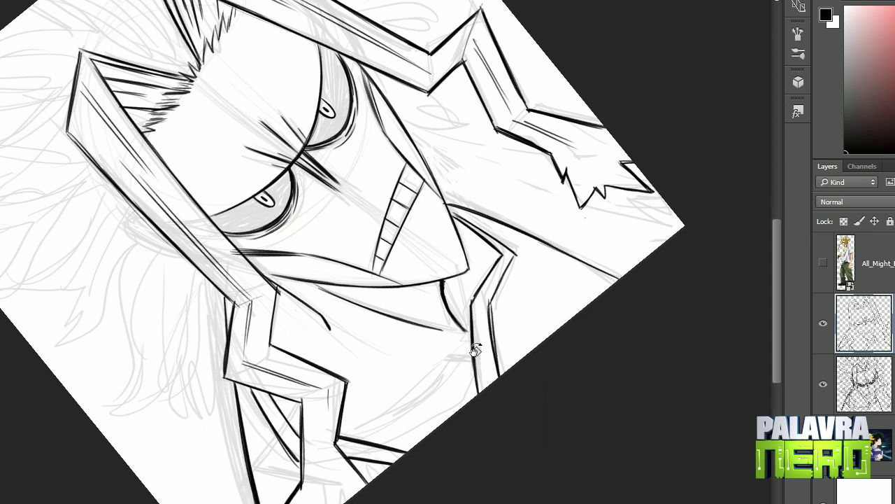
mouse_move(475, 350)
left_mouse_down()
mouse_move(459, 310)
mouse_move(459, 366)
left_mouse_up()
scroll(448, 252, "down", 3)
scroll(364, 251, "up", 3)
mouse_move(258, 339)
left_mouse_down()
mouse_move(270, 443)
mouse_move(535, 310)
mouse_move(327, 492)
left_mouse_up()
right_click(257, 420)
key("Escape")
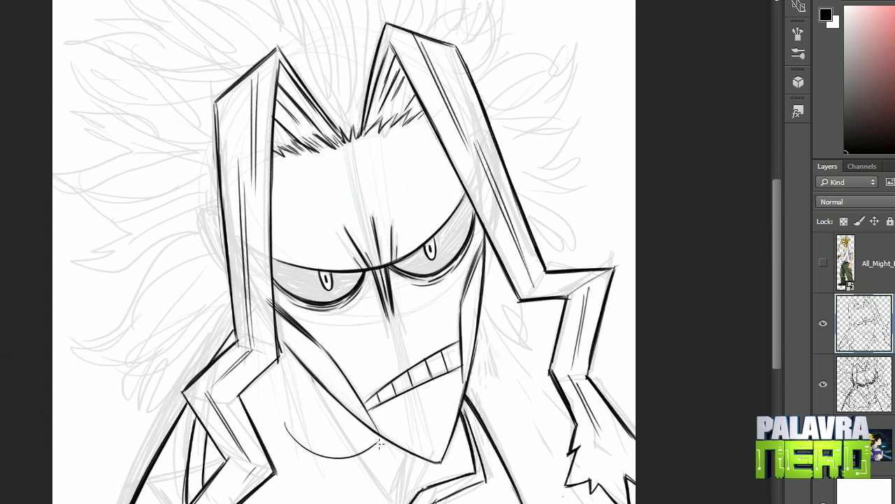
mouse_move(373, 455)
left_mouse_down()
mouse_move(339, 454)
mouse_move(274, 347)
left_mouse_up()
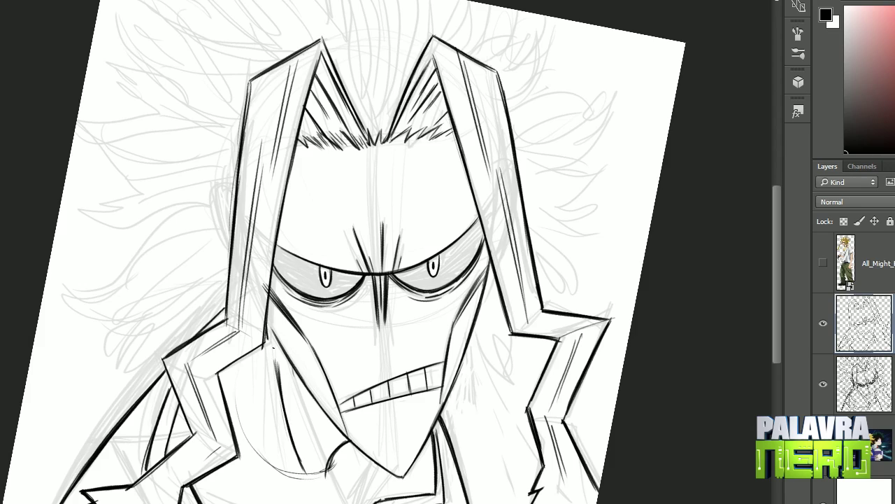
Ink the left edge of the shirt neckline from the hair lock to its point beneath the throat
mouse_move(224, 381)
left_mouse_down()
mouse_move(284, 474)
mouse_move(231, 451)
mouse_move(275, 493)
left_mouse_up()
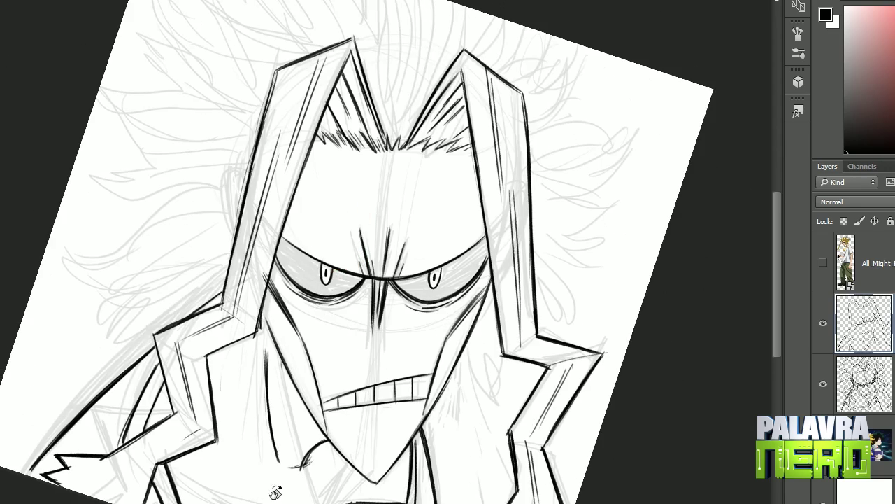
left_click_drag(196, 451, 121, 328)
mouse_move(150, 395)
left_mouse_down()
mouse_move(114, 464)
mouse_move(443, 492)
mouse_move(260, 448)
left_mouse_up()
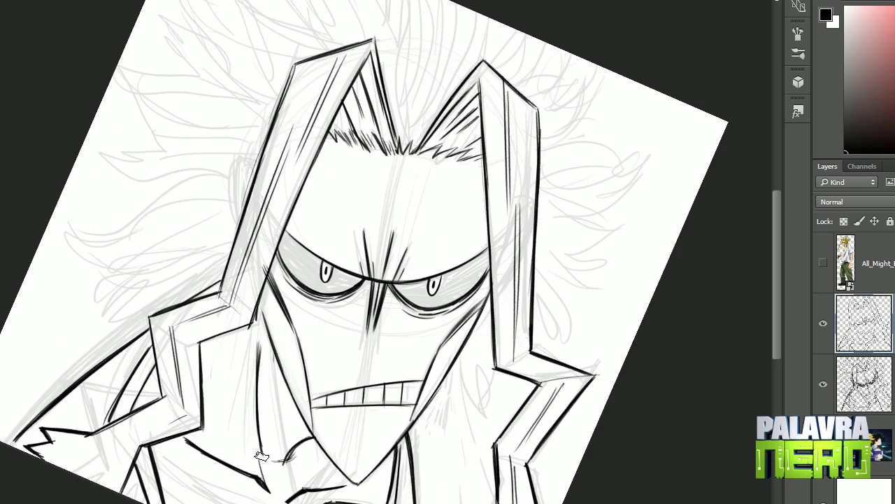
Ink the long swept-back hair strands rising from the hairline between the two front locks
mouse_move(263, 483)
left_mouse_down()
mouse_move(398, 477)
mouse_move(402, 441)
mouse_move(401, 465)
mouse_move(462, 420)
mouse_move(494, 269)
left_mouse_up()
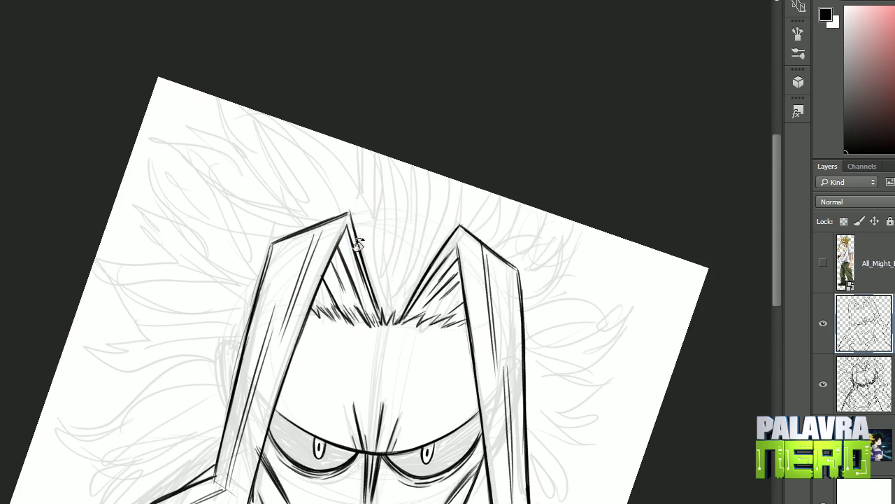
left_click_drag(348, 144, 384, 231)
left_click_drag(360, 150, 397, 308)
left_click_drag(403, 163, 411, 226)
key("ctrl+z")
left_click_drag(434, 172, 436, 231)
left_click_drag(448, 178, 444, 218)
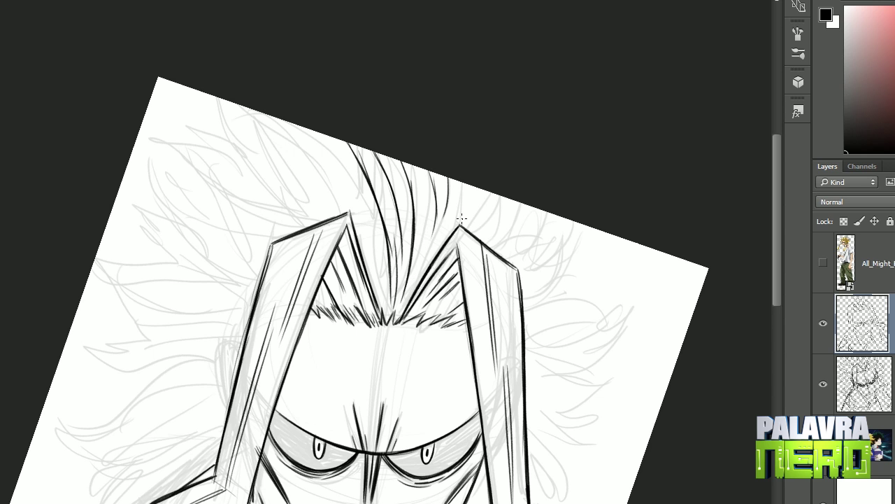
Ink the curved, pointed hair tufts at the upper left of the head
mouse_move(275, 117)
left_mouse_down()
mouse_move(192, 125)
mouse_move(197, 157)
mouse_move(249, 140)
left_mouse_up()
key("ctrl+z")
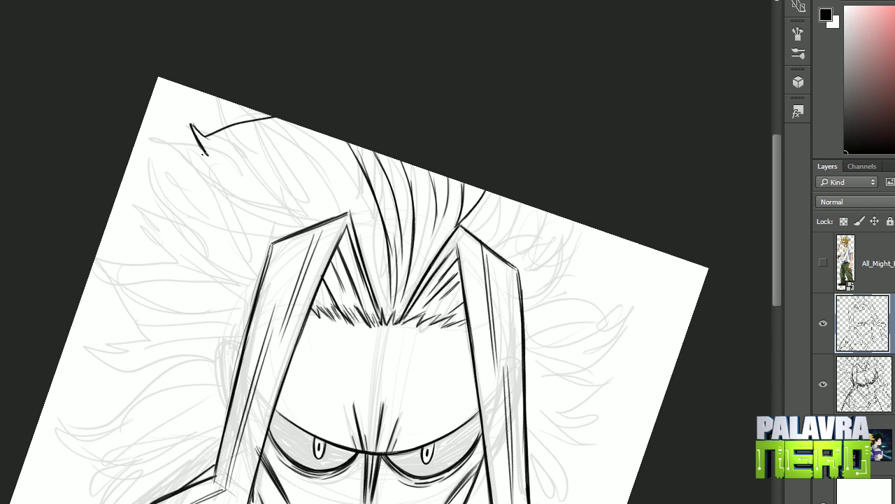
mouse_move(195, 160)
left_mouse_down()
mouse_move(319, 150)
mouse_move(336, 250)
mouse_move(329, 230)
left_mouse_up()
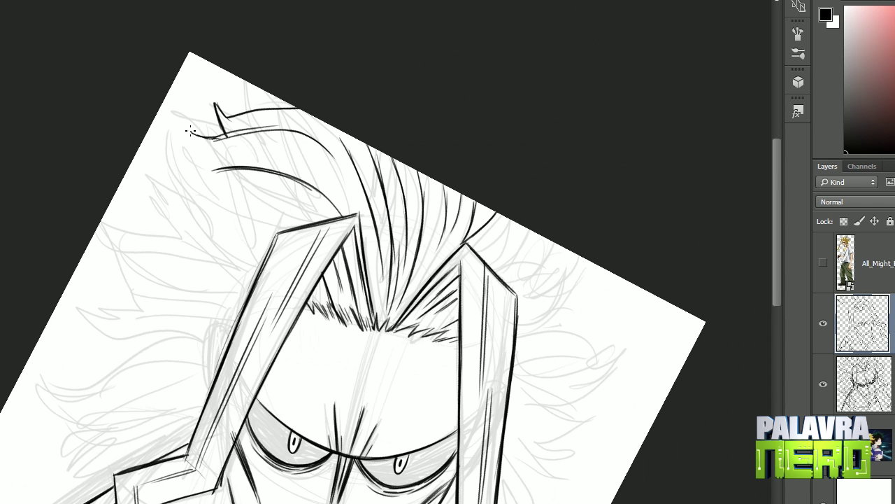
mouse_move(214, 104)
left_mouse_down()
mouse_move(200, 170)
mouse_move(270, 417)
mouse_move(228, 194)
left_mouse_up()
Ink the left ear and the first wavy hair tufts behind it
left_click_drag(156, 323, 217, 280)
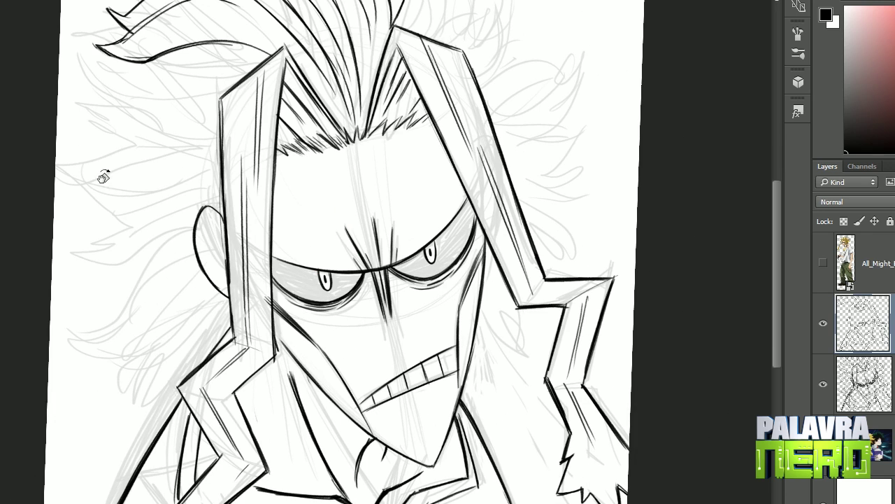
mouse_move(224, 171)
left_mouse_down()
mouse_move(107, 260)
mouse_move(123, 265)
mouse_move(380, 166)
mouse_move(420, 161)
left_mouse_up()
left_click_drag(382, 28, 411, 119)
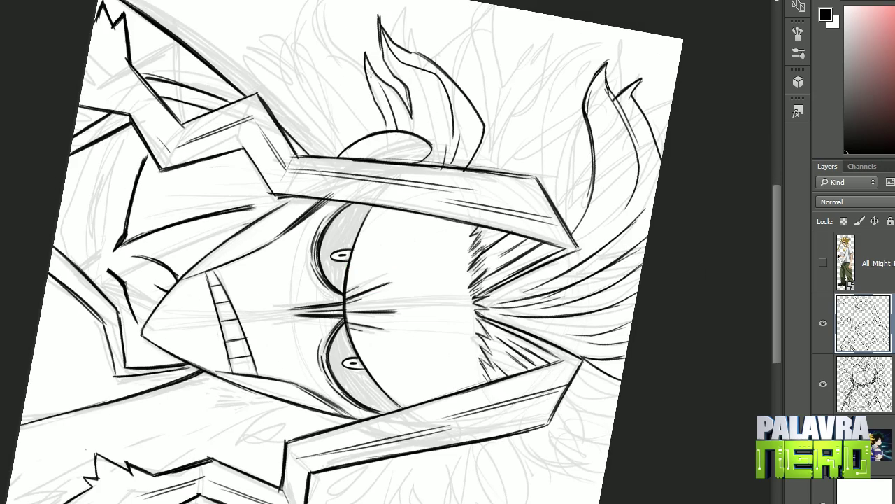
Ink the hair tufts below the left ear and thicken the outer outline of the tufts behind it
left_click_drag(370, 72, 193, 344)
key("r")
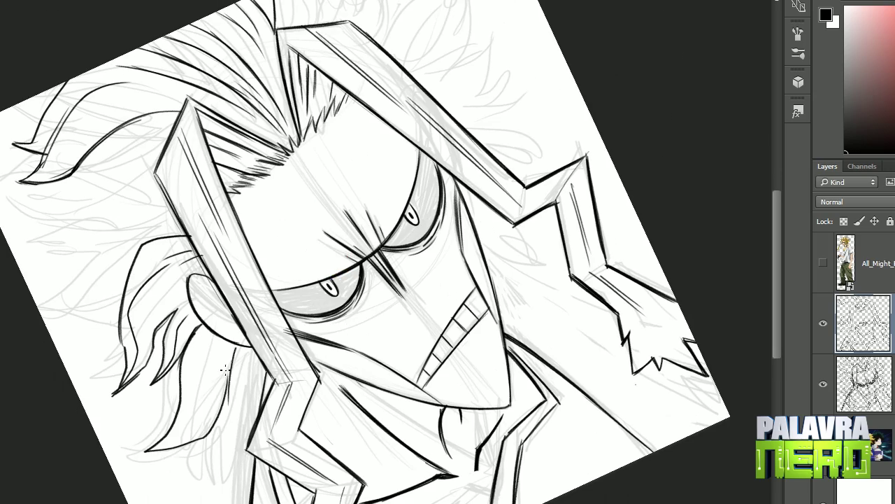
mouse_move(162, 438)
left_mouse_down()
mouse_move(589, 69)
mouse_move(561, 463)
mouse_move(152, 392)
mouse_move(139, 358)
left_mouse_up()
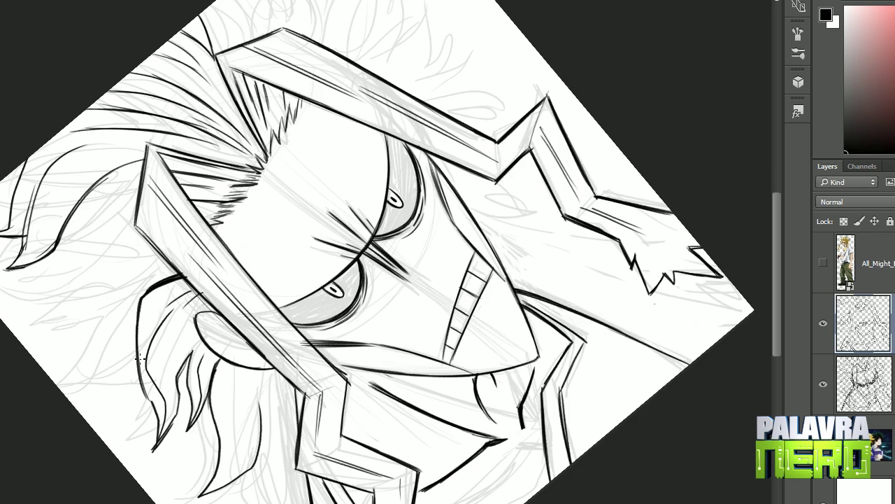
left_click_drag(214, 441, 208, 403)
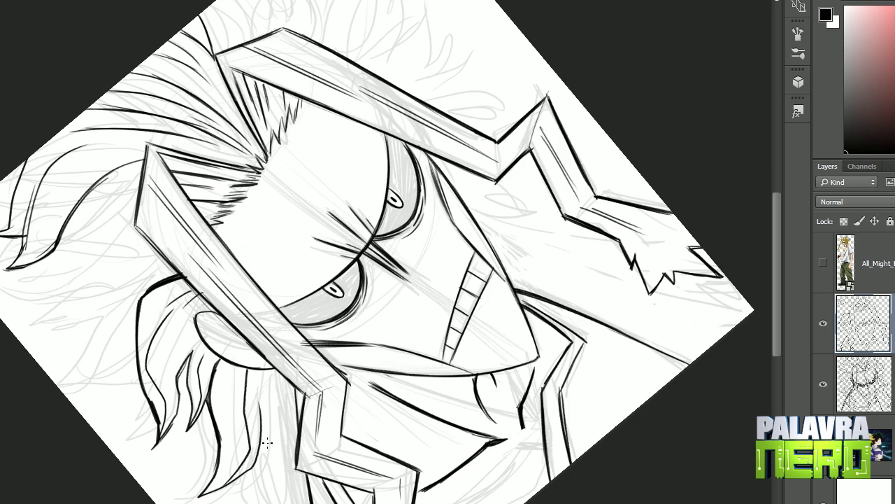
Ink the pointed hair strands hanging between the right cheek and the right front lock
key("r")
left_click_drag(482, 332, 413, 390)
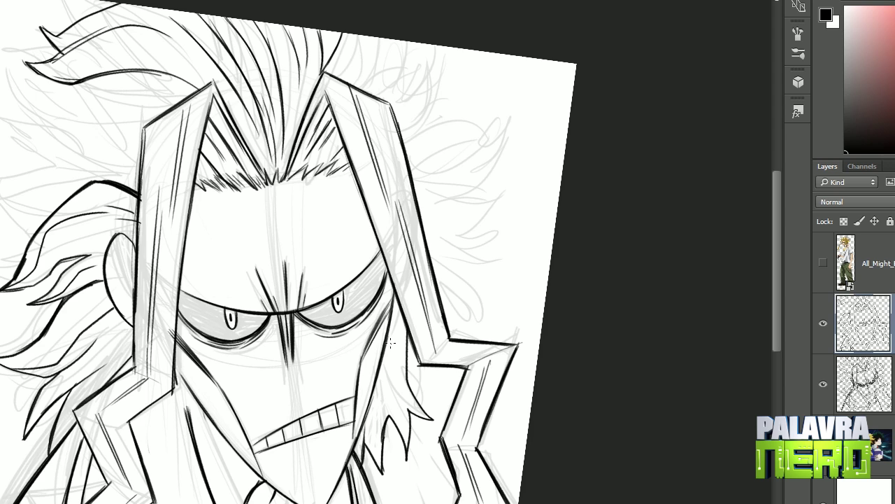
key("r")
Ink the remaining wavy tufts on the left side of the head, between the top hair and the ear
left_click_drag(400, 434, 315, 250)
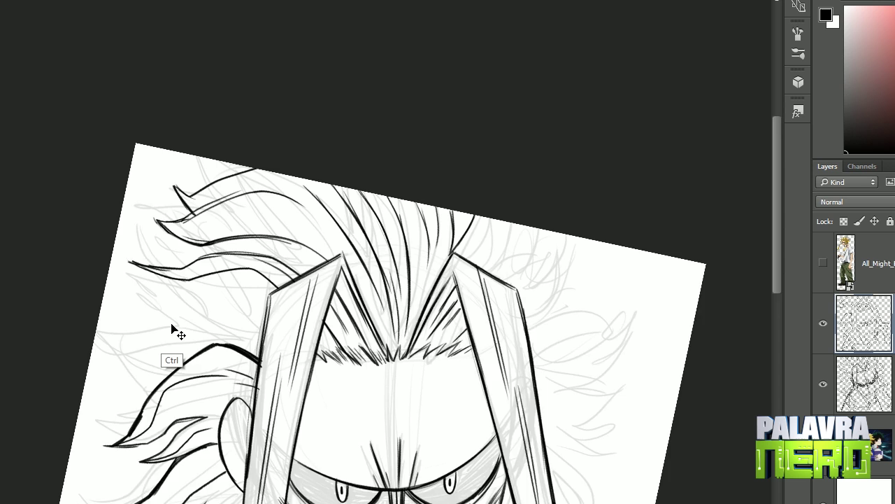
scroll(175, 329, "up", 3)
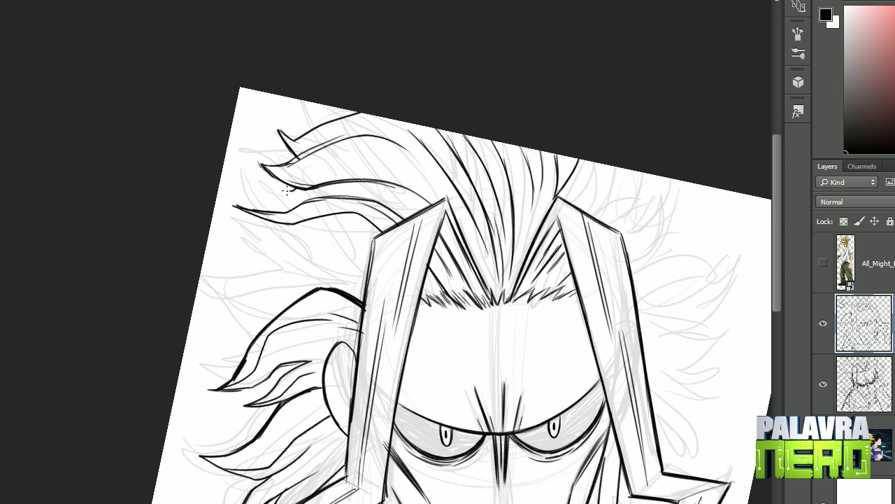
left_click_drag(321, 233, 264, 251)
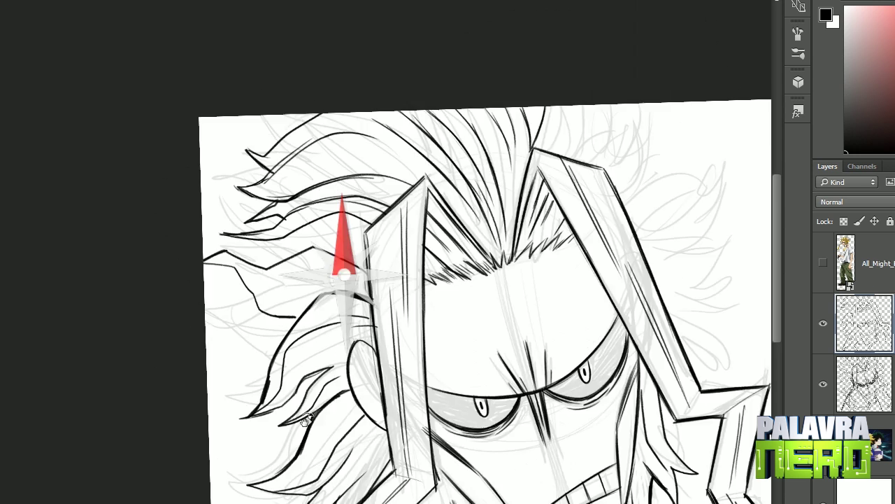
left_click_drag(343, 240, 317, 252)
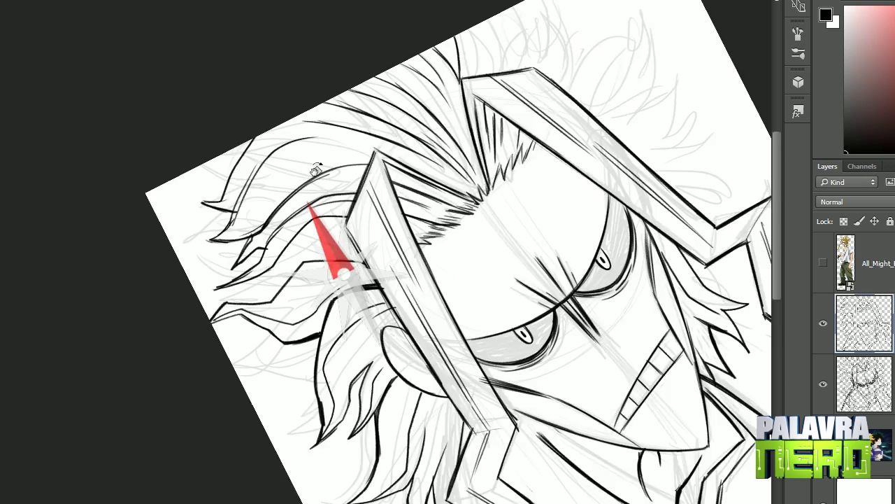
left_click_drag(320, 259, 325, 241)
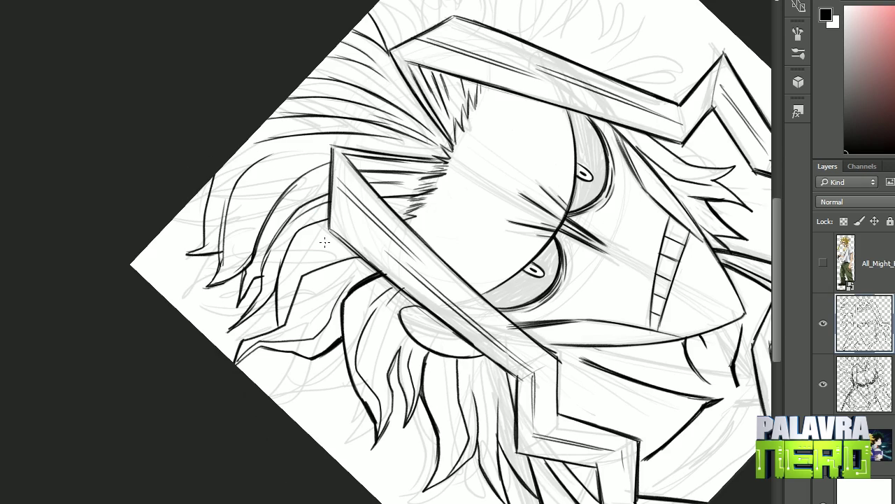
Ink the curled hair tufts above the right front lock and the first spiky tuft on its outer side
left_click_drag(253, 279, 518, 161)
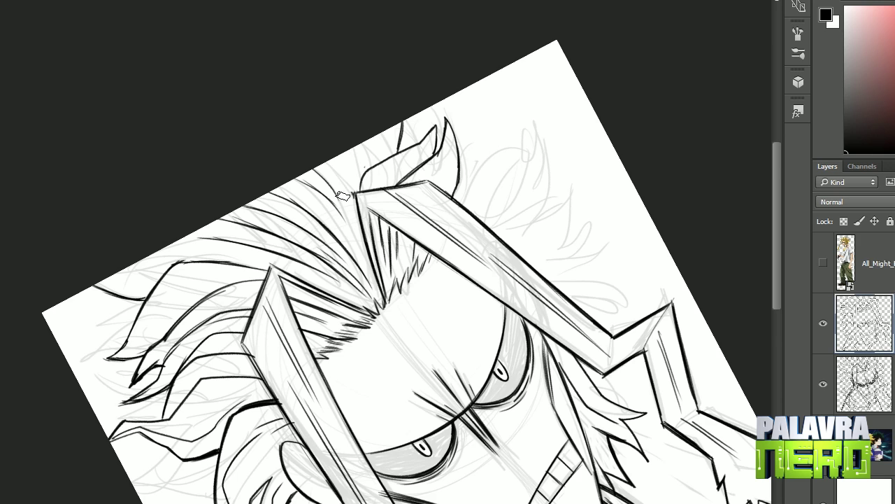
mouse_move(343, 196)
left_mouse_down()
mouse_move(510, 263)
mouse_move(490, 210)
left_mouse_up()
mouse_move(326, 112)
left_mouse_down()
mouse_move(376, 57)
mouse_move(413, 111)
left_mouse_up()
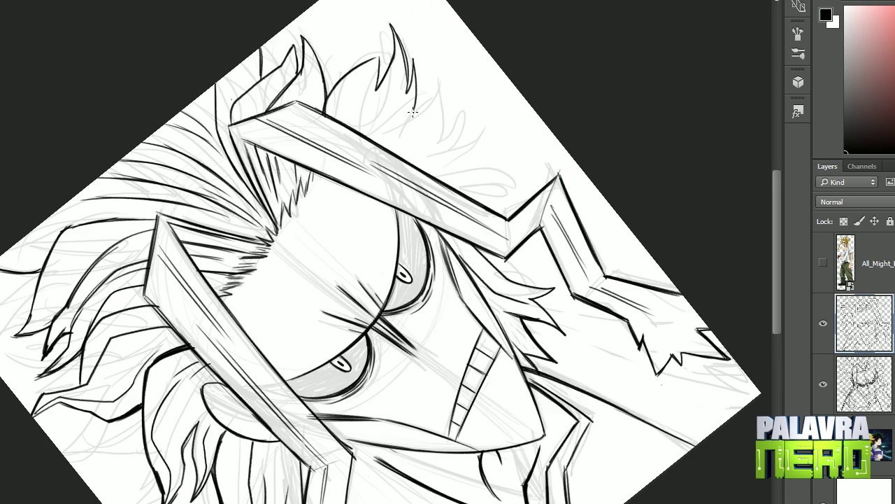
Ink the remaining spiky hair tufts down the right side of the head to the lock's first bend
key("r")
left_click_drag(383, 50, 394, 257)
left_click_drag(461, 366, 456, 435)
left_click_drag(447, 379, 439, 415)
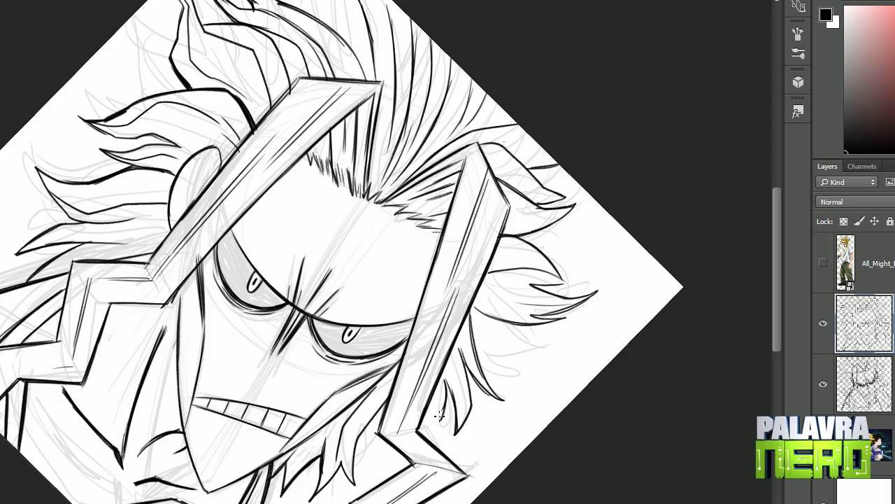
left_click_drag(526, 391, 348, 441)
left_click_drag(369, 480, 543, 280)
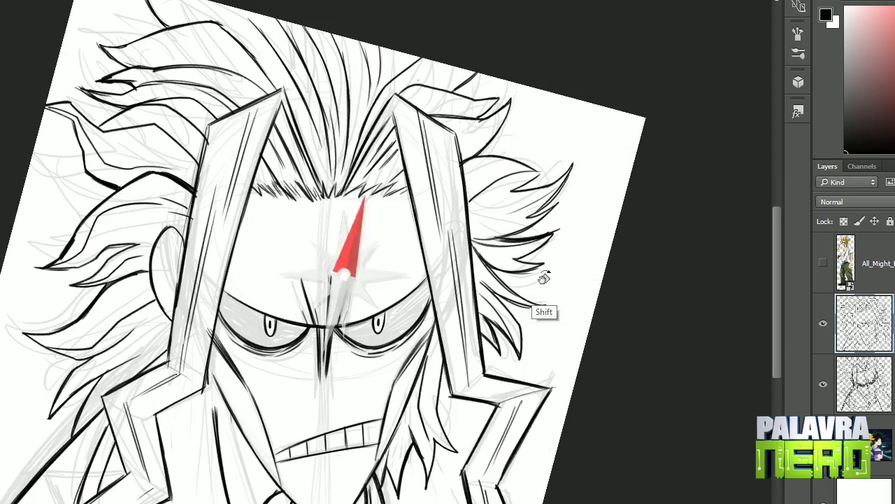
scroll(419, 426, "up", 4)
left_click_drag(428, 421, 322, 259)
scroll(279, 280, "down", 3)
scroll(79, 325, "up", 3)
scroll(78, 326, "down", 3)
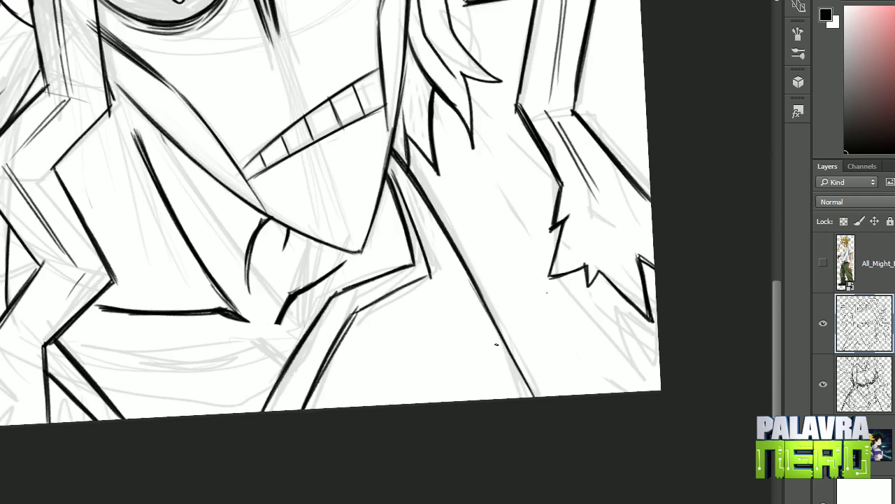
left_click_drag(231, 301, 370, 191)
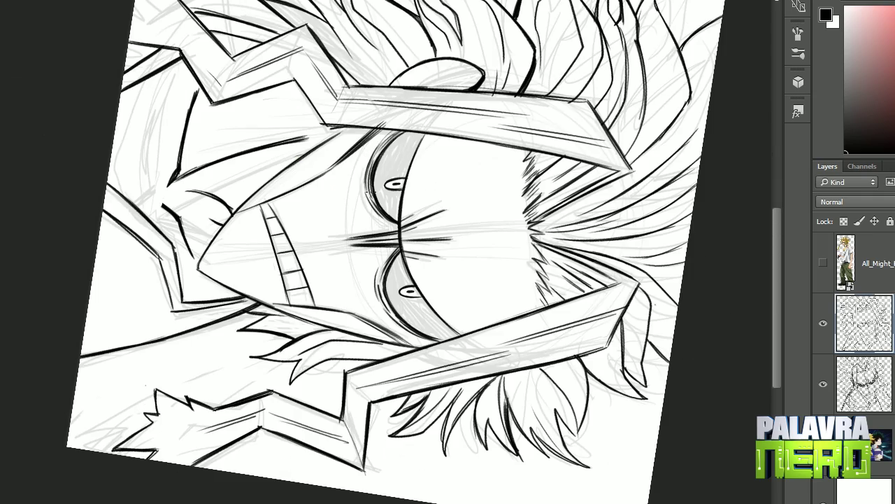
Fill the left eye socket with solid black around the small pupil
left_click_drag(392, 258, 342, 271)
scroll(359, 260, "up", 3)
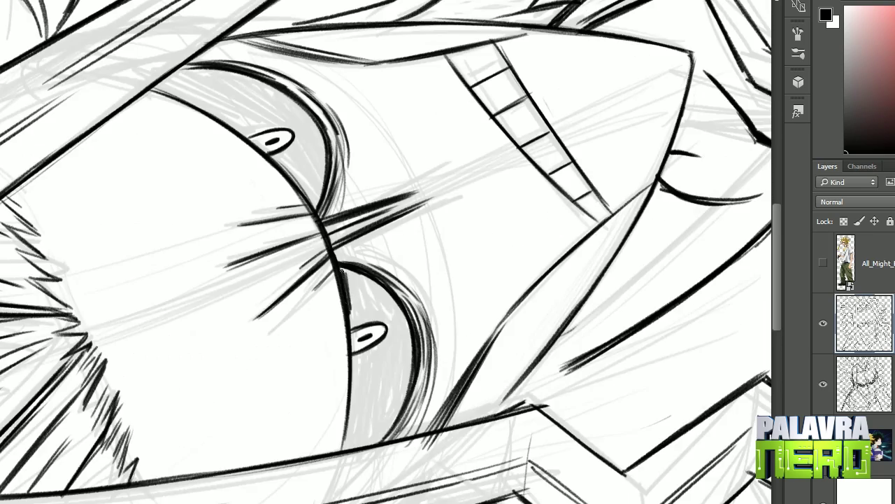
left_click_drag(375, 306, 350, 266)
mouse_move(343, 231)
left_mouse_down()
mouse_move(353, 263)
mouse_move(376, 241)
mouse_move(381, 208)
left_mouse_up()
mouse_move(350, 270)
left_mouse_down()
mouse_move(378, 273)
mouse_move(363, 260)
left_mouse_up()
mouse_move(277, 161)
left_mouse_down()
mouse_move(290, 245)
mouse_move(291, 148)
mouse_move(266, 201)
mouse_move(299, 152)
mouse_move(314, 193)
left_mouse_up()
left_click_drag(286, 221, 276, 235)
Black in the right eye socket below the brow line, leaving the small eye uncovered
left_click_drag(350, 280, 315, 241)
mouse_move(178, 322)
left_mouse_down()
mouse_move(196, 353)
mouse_move(203, 350)
left_mouse_up()
mouse_move(315, 241)
left_mouse_down()
mouse_move(354, 234)
mouse_move(346, 276)
left_mouse_up()
mouse_move(346, 277)
left_mouse_down()
mouse_move(343, 318)
mouse_move(356, 309)
left_mouse_up()
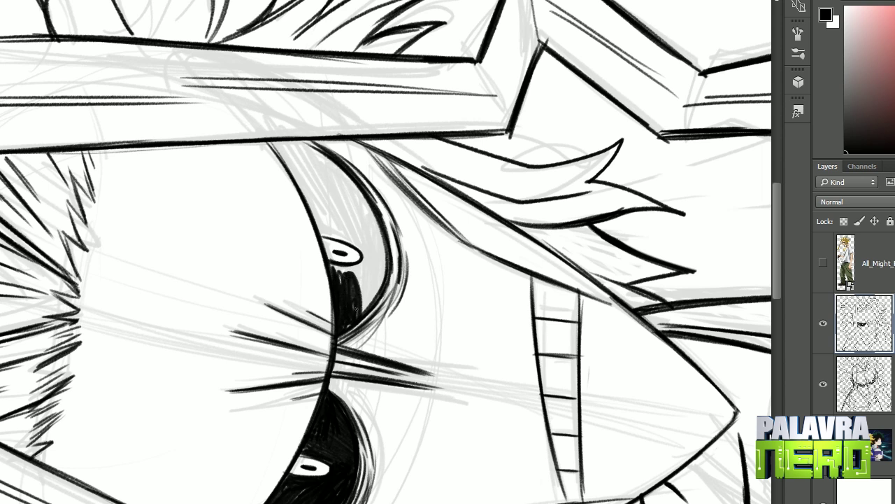
mouse_move(370, 257)
left_mouse_down()
mouse_move(381, 236)
mouse_move(361, 299)
mouse_move(318, 357)
mouse_move(398, 272)
mouse_move(398, 229)
mouse_move(411, 224)
mouse_move(414, 259)
mouse_move(423, 169)
left_mouse_up()
left_click_drag(60, 460, 332, 484)
Shade the lower part of the Adam's apple under the chin with short black hatching strokes
key("h")
left_click_drag(378, 420, 378, 419)
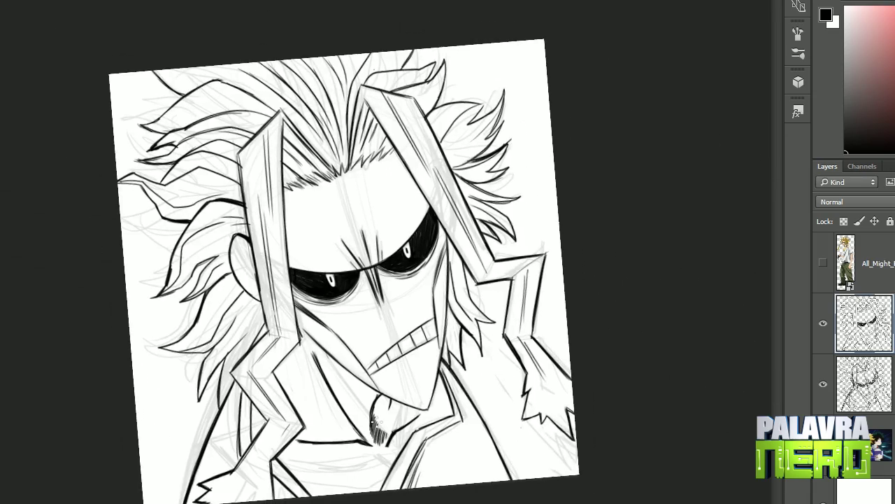
key("Escape")
Fill a layer beneath the line art with bright red and place an empty layer directly under the inked lines
key("alt+BackSpace")
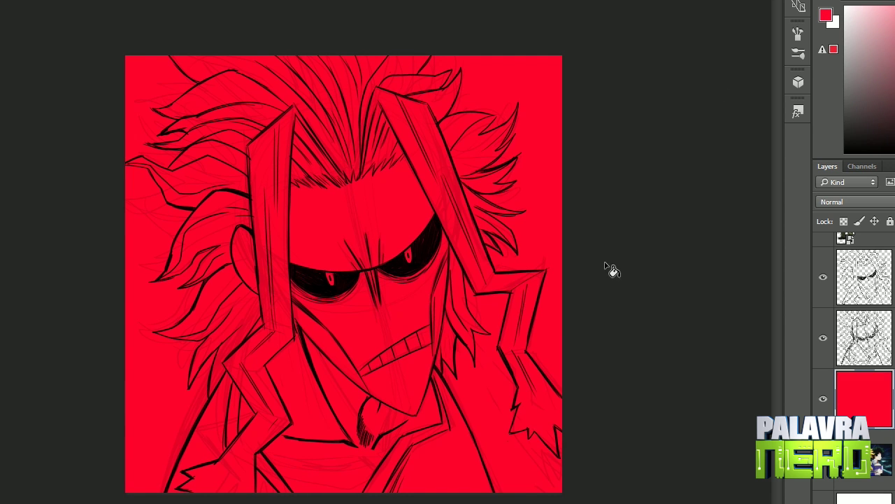
right_click(609, 267)
key("Escape")
key("alt+]")
key("ctrl+")
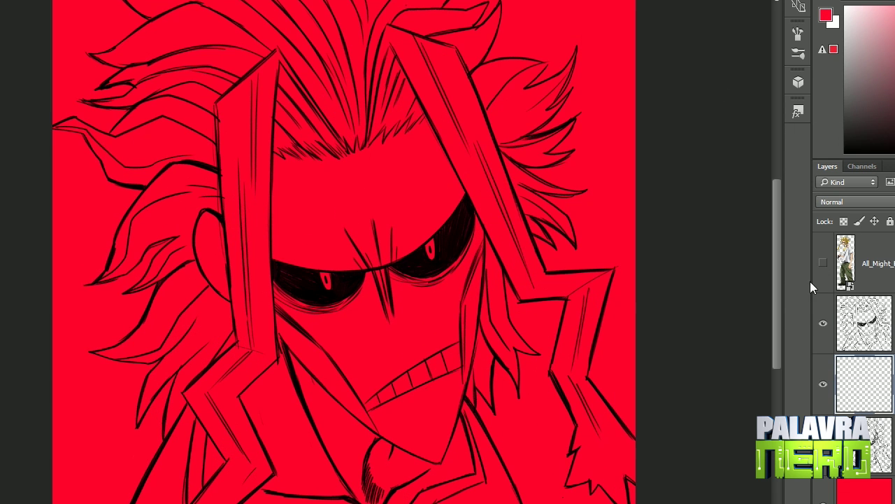
Sample a tan color from the All Might reference image, showing the reference only for the picking
left_click(823, 262)
left_click(100, 150, "alt")
left_click(823, 261)
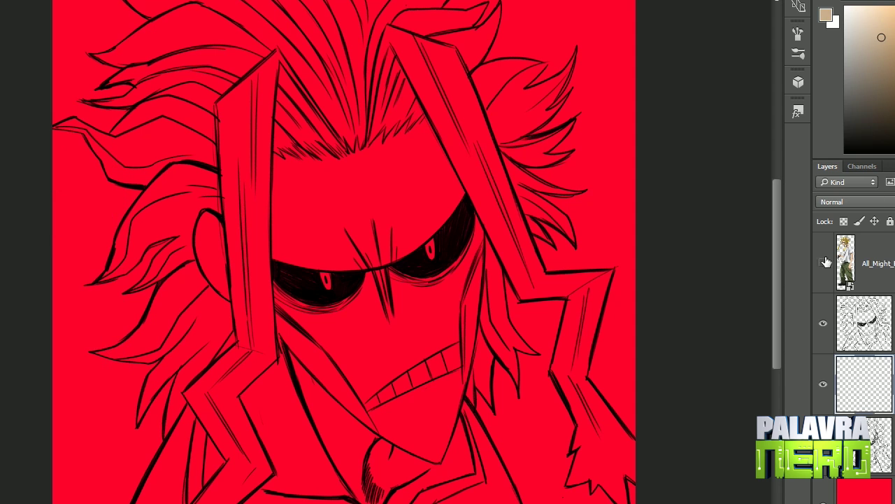
Paint a flat tan base under the line art across the face, neck, shoulders, left front lock and left-side hair
scroll(826, 262, "down", 2)
mouse_move(315, 336)
left_mouse_down()
mouse_move(291, 419)
mouse_move(280, 399)
mouse_move(370, 434)
mouse_move(339, 252)
mouse_move(364, 424)
mouse_move(245, 365)
mouse_move(256, 384)
mouse_move(210, 476)
mouse_move(419, 434)
mouse_move(462, 392)
mouse_move(294, 186)
mouse_move(377, 70)
left_mouse_up()
key("ctrl+minus")
key("ctrl+plus")
left_click_drag(420, 280, 350, 210)
mouse_move(196, 178)
left_mouse_down()
mouse_move(304, 341)
mouse_move(384, 224)
left_mouse_up()
key("ctrl+plus")
mouse_move(364, 405)
left_mouse_down()
mouse_move(303, 296)
mouse_move(406, 411)
mouse_move(420, 364)
mouse_move(456, 329)
mouse_move(515, 430)
mouse_move(336, 334)
mouse_move(360, 327)
mouse_move(383, 235)
mouse_move(401, 312)
left_mouse_up()
right_click(360, 327)
key("Escape")
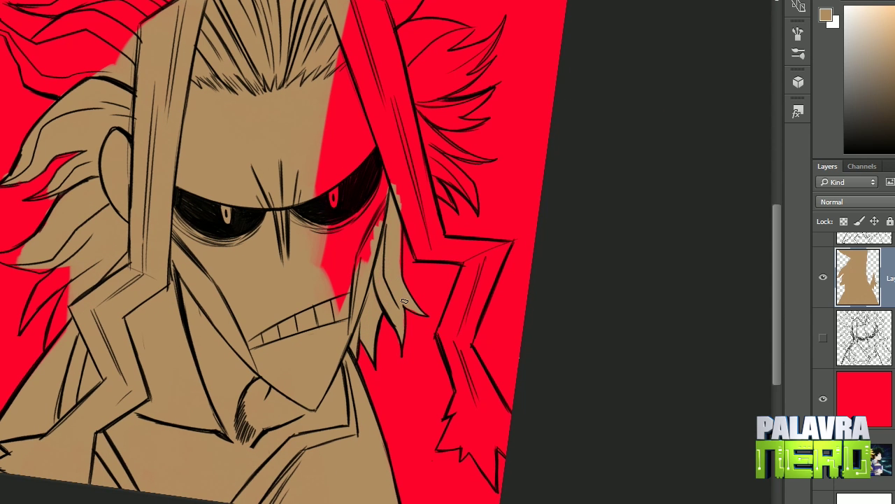
Extend the tan base through the lower part of the right front lock down to its frayed tip
mouse_move(466, 259)
left_mouse_down()
mouse_move(446, 323)
mouse_move(457, 386)
left_mouse_up()
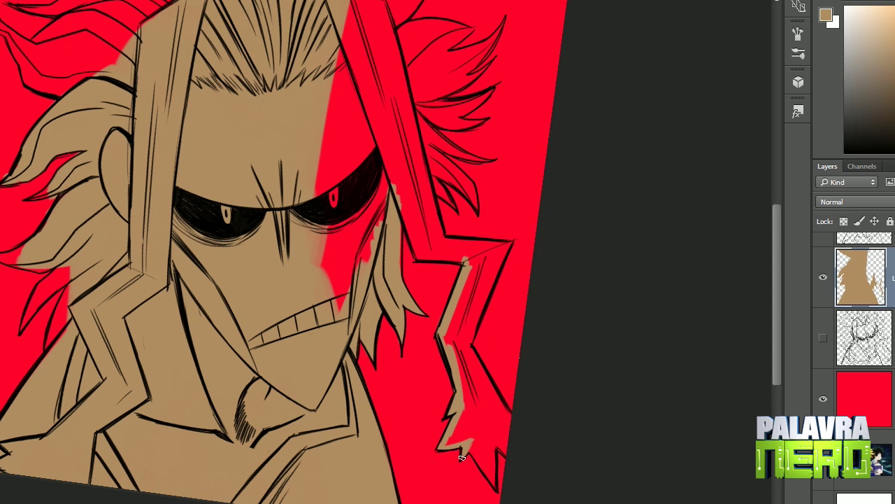
mouse_move(461, 458)
left_mouse_down()
mouse_move(489, 475)
mouse_move(454, 458)
mouse_move(484, 468)
mouse_move(489, 420)
mouse_move(502, 439)
mouse_move(481, 387)
mouse_move(479, 445)
left_mouse_up()
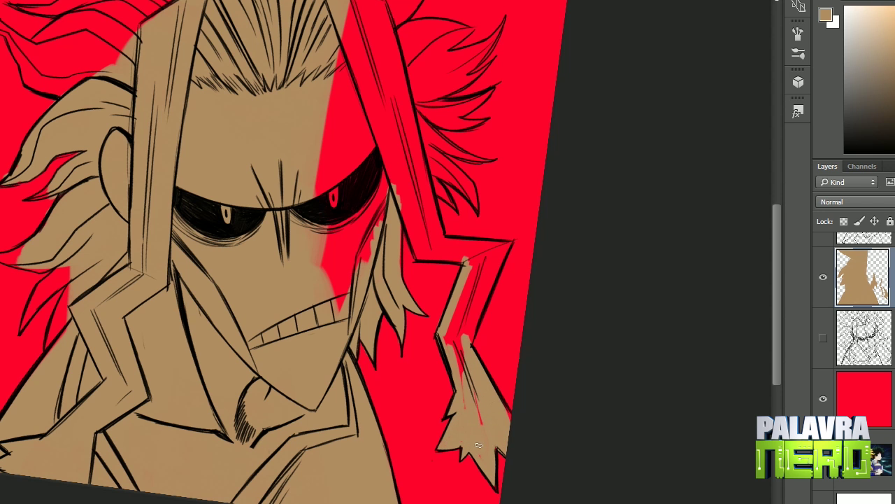
key("r")
mouse_move(463, 326)
left_mouse_down()
mouse_move(284, 496)
mouse_move(339, 358)
mouse_move(260, 265)
mouse_move(238, 377)
mouse_move(308, 307)
mouse_move(259, 271)
mouse_move(338, 300)
mouse_move(240, 271)
left_mouse_up()
right_click(259, 272)
key("Escape")
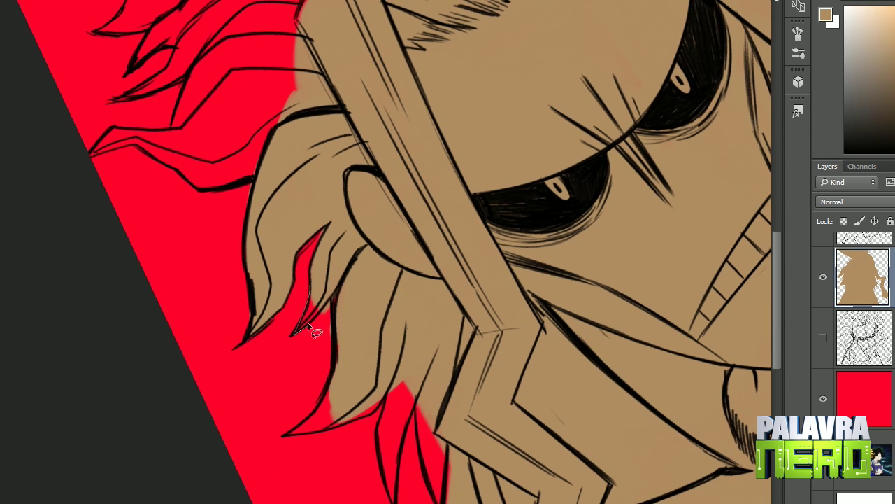
Outline the lower hair tufts on the left side with the lasso and fill them with the tan base color
right_click(325, 301)
key("Escape")
left_click_drag(373, 420, 384, 401)
key("alt+BackSpace")
key("ctrl+d")
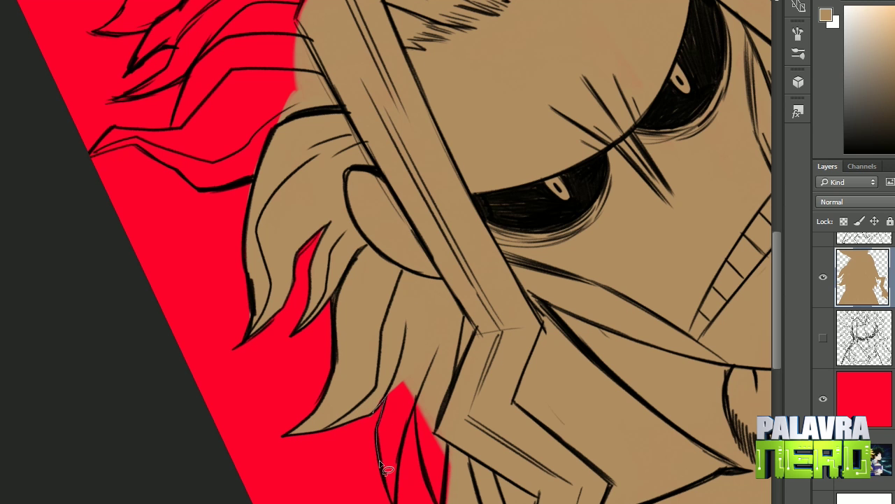
left_click_drag(473, 451, 406, 445)
key("alt+BackSpace")
key("ctrl+d")
Select the upper wavy tufts on the left side of the head along their outlines and fill them with tan
key("r")
left_click_drag(426, 283, 425, 219)
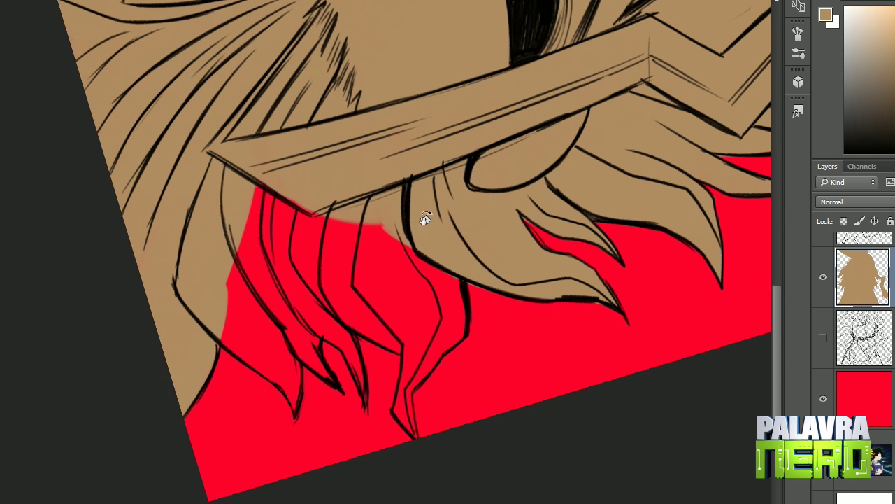
left_click_drag(361, 339, 314, 400)
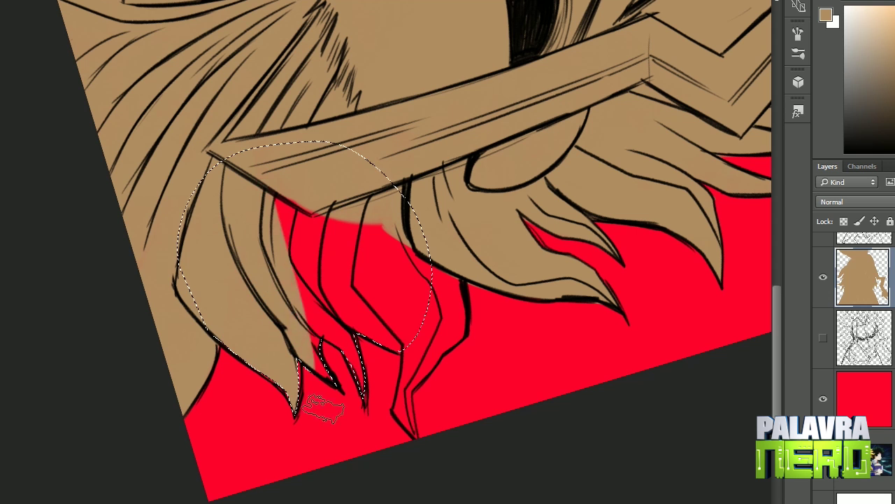
key("alt+BackSpace")
key("ctrl+d")
left_click_drag(382, 353, 393, 345)
left_click_drag(413, 251, 392, 350)
key("alt+BackSpace")
key("ctrl+d")
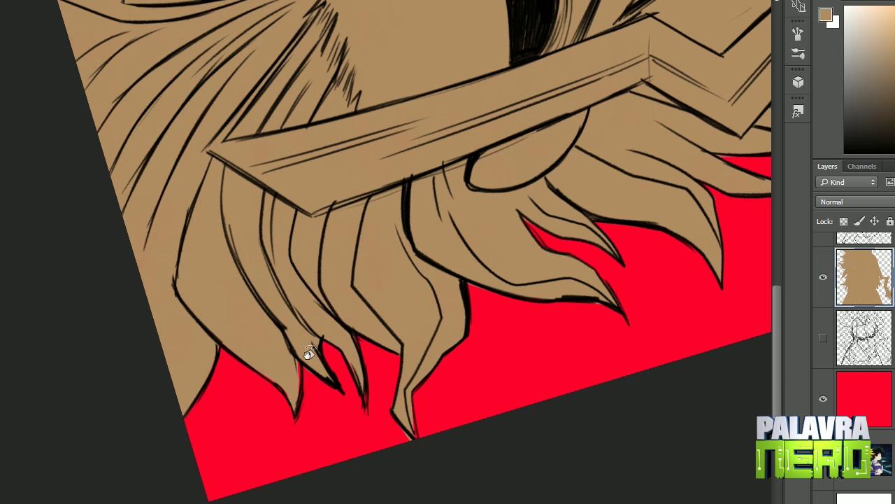
Lasso the curled tufts above the right front lock and fill them with the tan base color
key("r")
left_click_drag(306, 355, 231, 312)
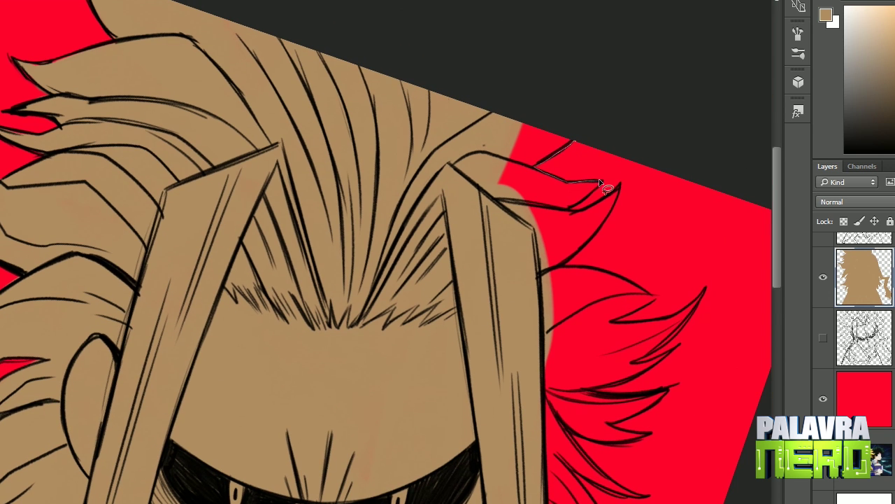
key("alt+BackSpace")
key("r")
left_click_drag(599, 200, 420, 124)
right_click(420, 124)
key("Escape")
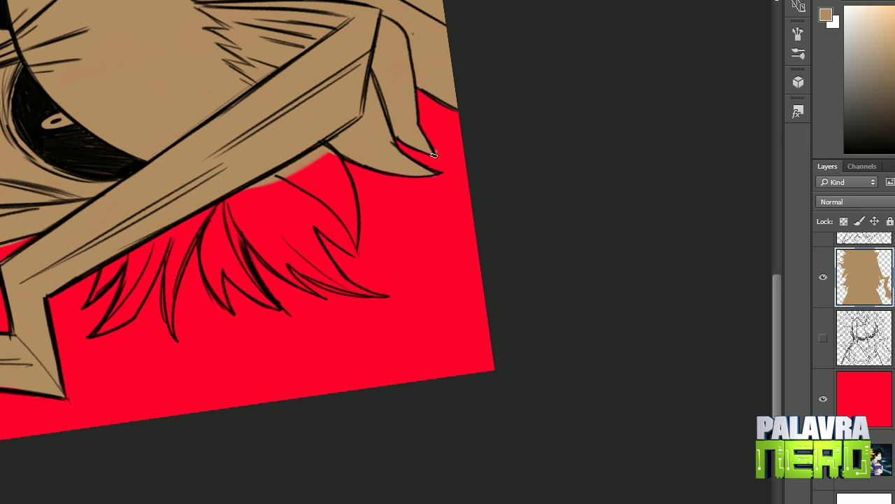
Select the upper spiky tufts on the outer right side of the head and fill them with tan
right_click(300, 292)
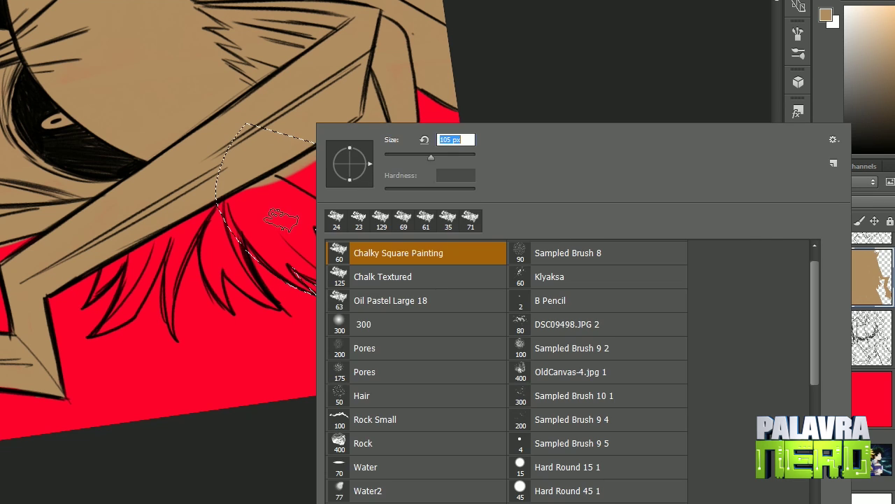
key("Escape")
key("alt+BackSpace")
key("r")
mouse_move(420, 280)
left_mouse_down()
mouse_move(427, 154)
mouse_move(201, 493)
left_mouse_up()
right_click(427, 154)
key("Escape")
key("r")
key("alt+BackSpace")
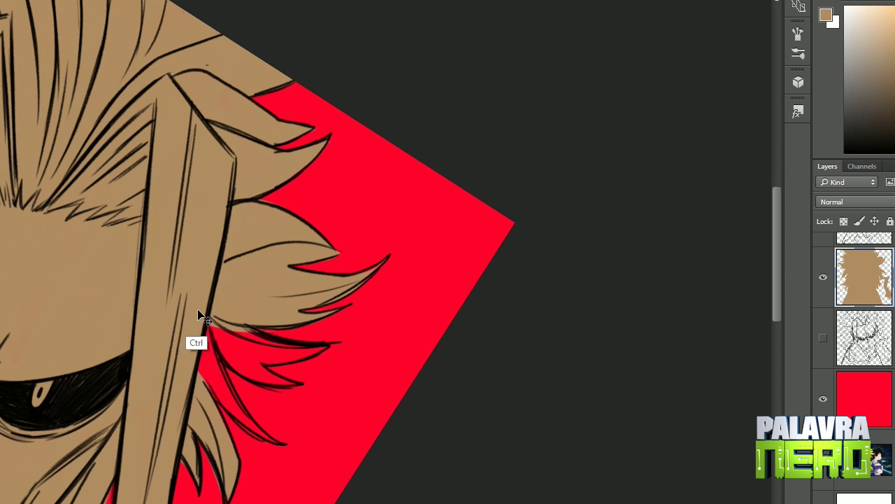
Fill the remaining small hair spikes beside the right front lock with tan to complete the figure's silhouette
mouse_move(272, 446)
left_mouse_down()
mouse_move(224, 359)
mouse_move(300, 370)
mouse_move(326, 356)
mouse_move(532, 436)
left_mouse_up()
key("alt+BackSpace")
right_click(285, 379)
key("Escape")
key("r")
key("Escape")
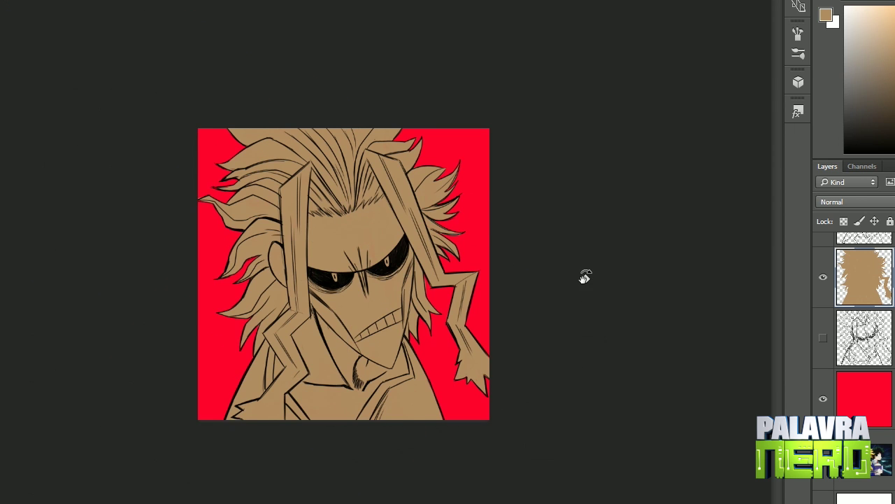
Paint dark, near-black streaks from the upper-right and lower-left corners on a separate layer over the red background
right_click(505, 195)
double_click(539, 276)
left_click_drag(560, 59, 490, 105)
left_click_drag(559, 112, 532, 151)
mouse_move(203, 378)
left_mouse_down()
mouse_move(126, 447)
mouse_move(126, 483)
mouse_move(126, 414)
left_mouse_up()
right_click(387, 192)
key("Return")
Add more dark streaks radiating from the lower-left and lower-right corners of the background
left_click_drag(162, 454, 125, 493)
left_click_drag(166, 381, 125, 409)
mouse_move(470, 400)
left_mouse_down()
mouse_move(532, 492)
mouse_move(504, 492)
mouse_move(567, 497)
left_mouse_up()
left_click_drag(510, 433, 563, 497)
left_click_drag(470, 395, 550, 497)
Paint further dark streaks pointing inward along the left edge, upper-left corner and right edge of the background
key("r")
left_click_drag(133, 294, 170, 144)
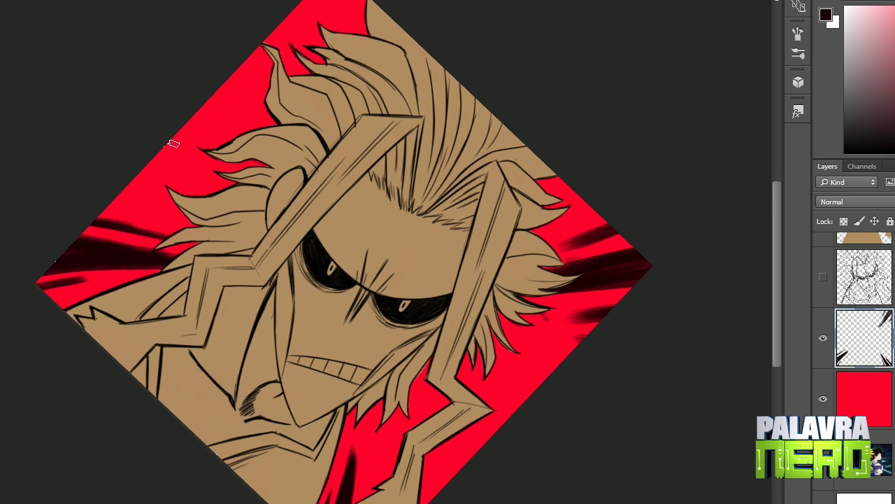
left_click_drag(204, 173, 160, 140)
left_click_drag(164, 89, 104, 182)
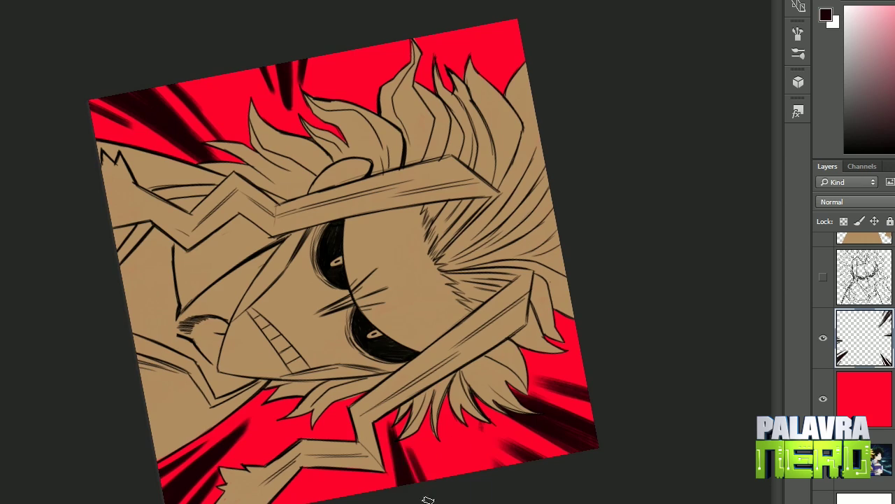
left_click_drag(424, 480, 488, 182)
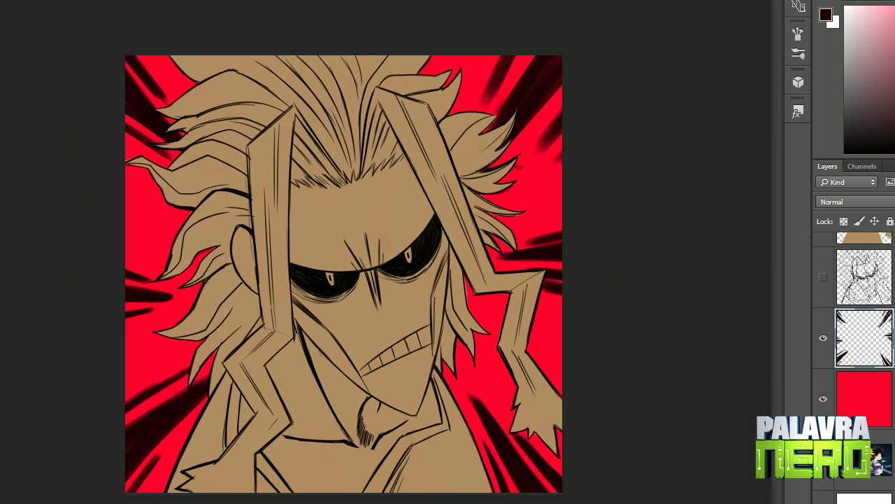
Blur the dark background streaks into soft rays radiating from the figure
key("alt+t")
left_click(340, 194)
left_click(714, 162)
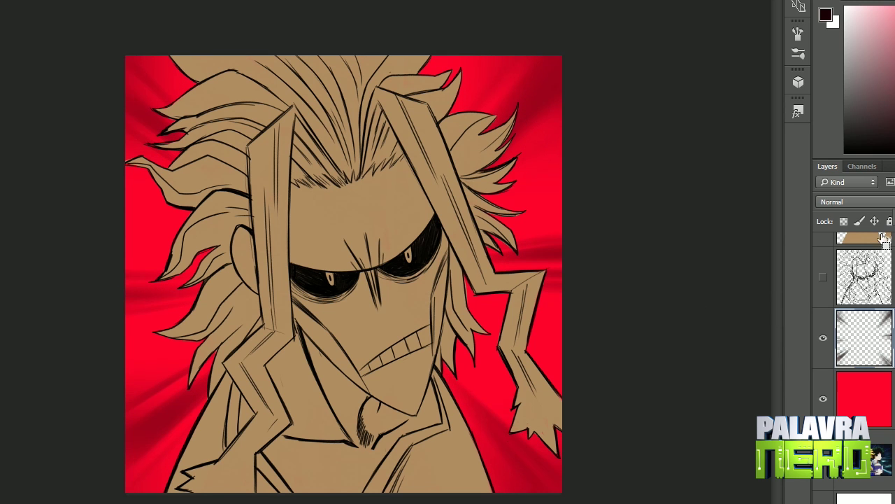
Add an empty layer clipped to the tan base and darken the base to a duller brown with Hue/Saturation
scroll(865, 280, "up", 2)
right_click(868, 256)
left_click(736, 280)
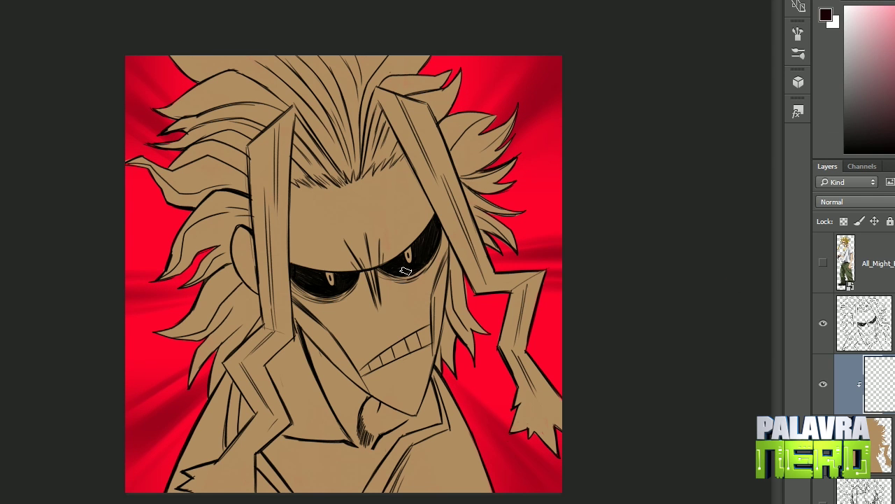
key("ctrl+u")
key("Return")
Paint the teeth a pale blue-gray on the clipped layer
key("r")
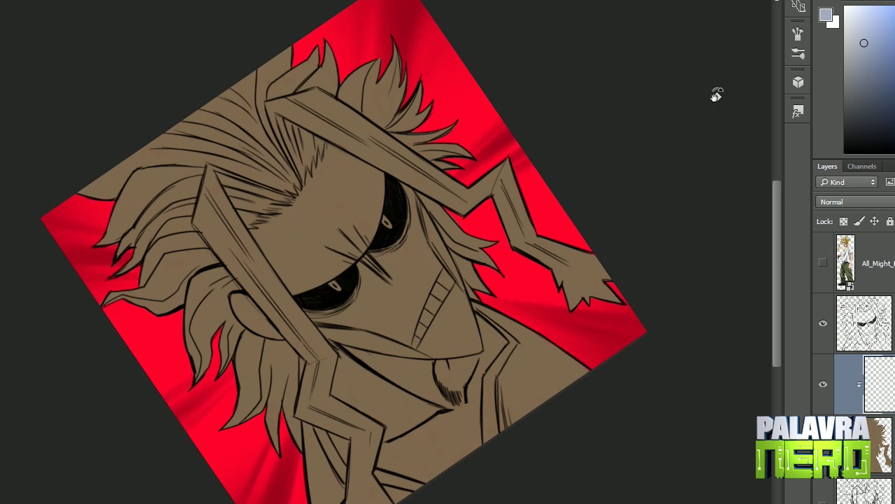
mouse_move(716, 91)
left_mouse_down()
mouse_move(434, 306)
mouse_move(443, 292)
left_mouse_up()
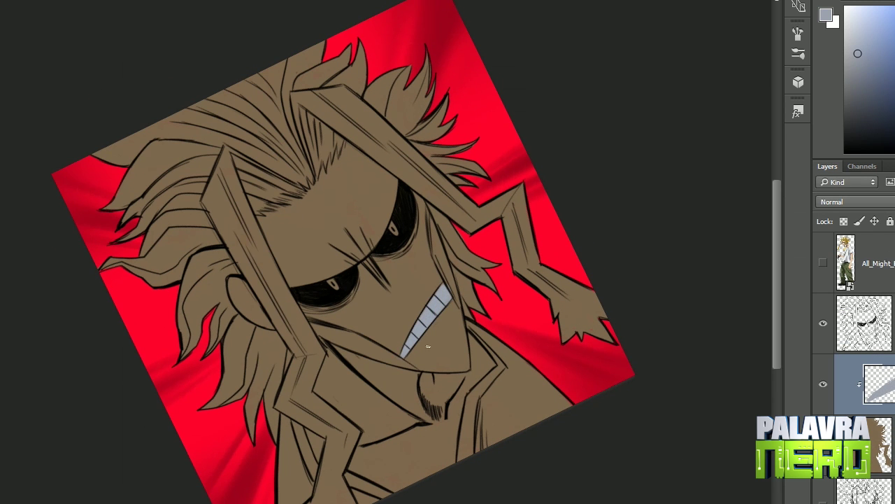
key("r")
left_click_drag(427, 346, 494, 385)
Paint the shirt pale blue-gray on a second clipped layer using the Chalk Textured brush at a large size
key("ctrl+j")
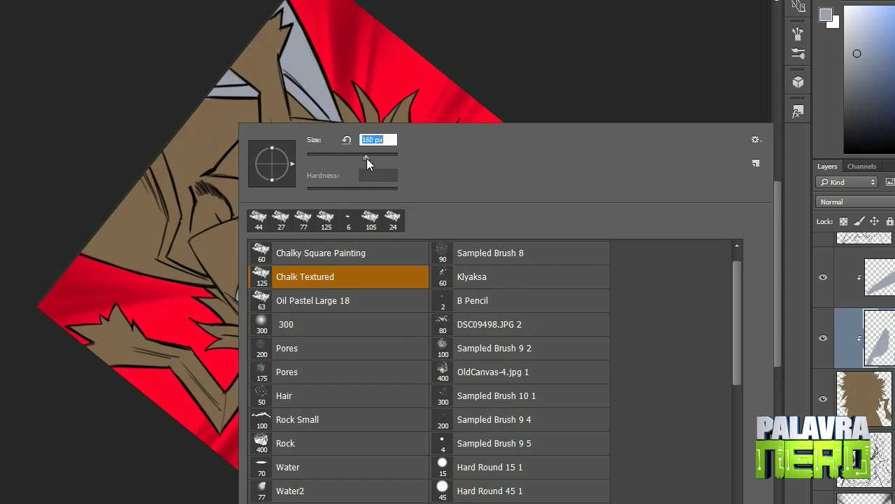
key("Escape")
right_click(264, 160)
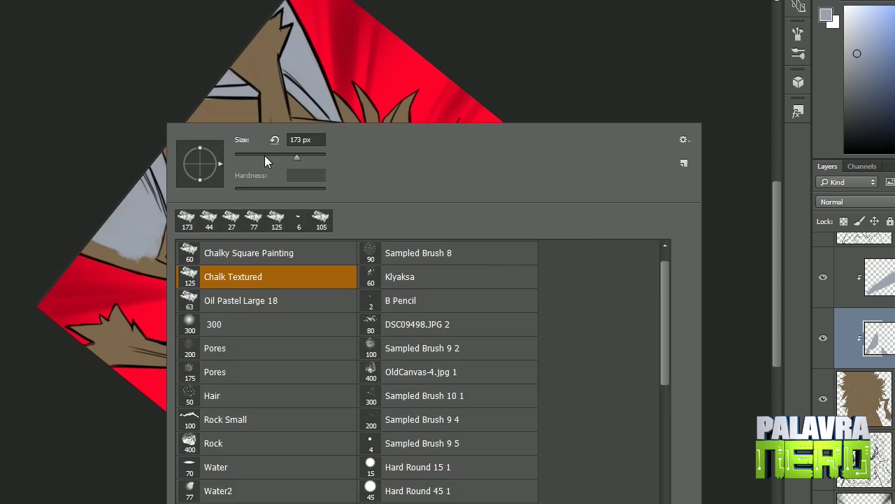
key("Escape")
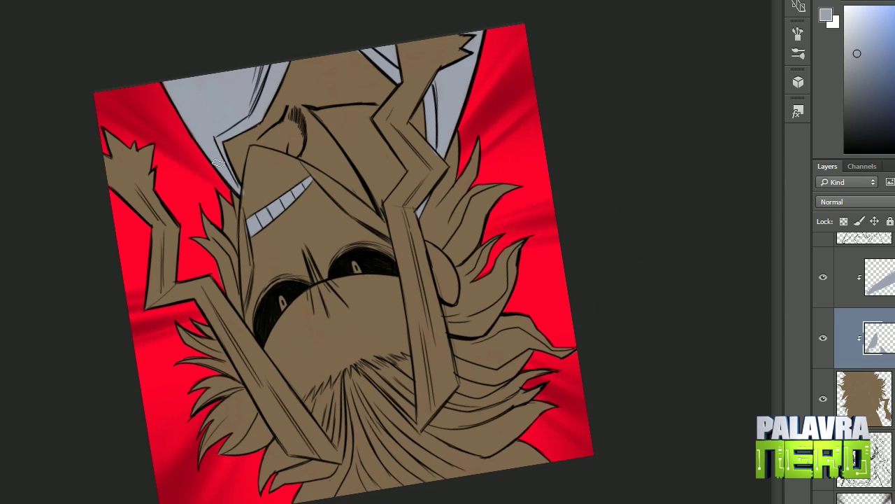
key("Escape")
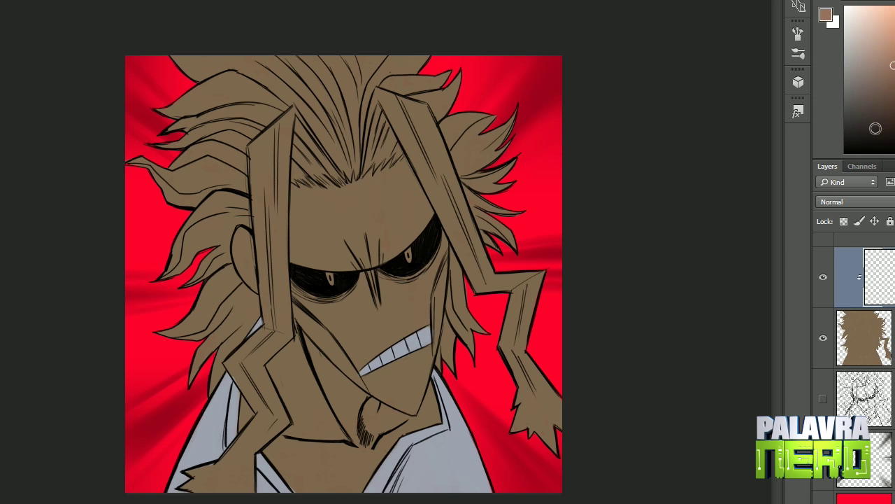
Repaint the whole base layer with a warmer skin brown sampled from the reference, keeping its transparent pixels locked
left_click(221, 67, "alt")
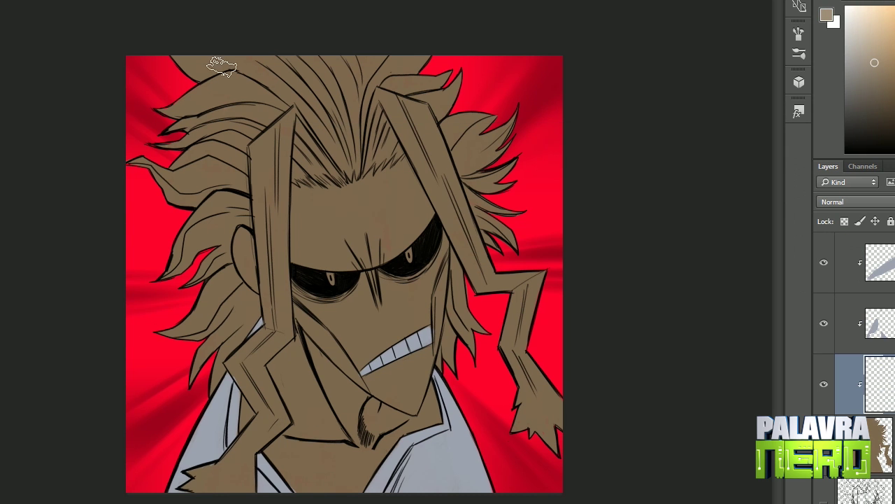
left_click(248, 226, "alt")
left_click_drag(343, 294, 329, 434)
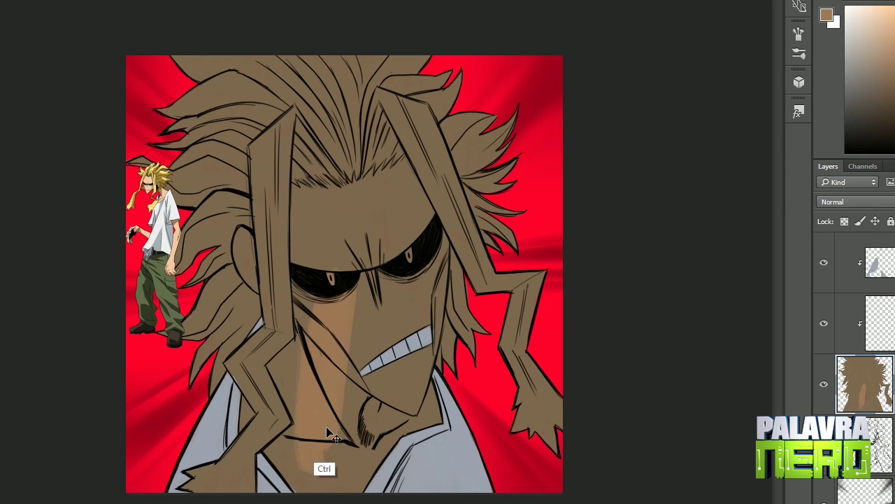
key("ctrl+z")
key("l")
mouse_move(556, 129)
left_mouse_down()
mouse_move(525, 87)
mouse_move(507, 119)
left_mouse_up()
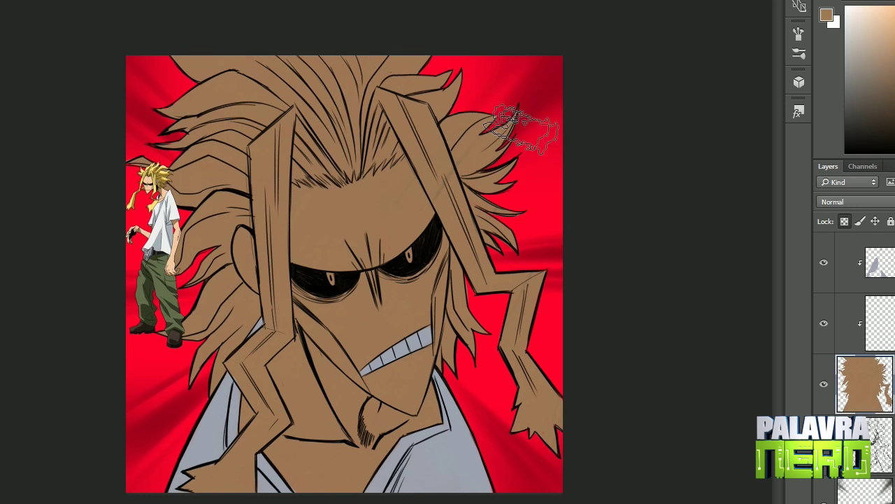
Paint all the hair, including the long front strands, orange-brown on the clipped layer above the base, following the hairline around the forehead and ear
key("alt+bracketright")
left_click(225, 228, "alt")
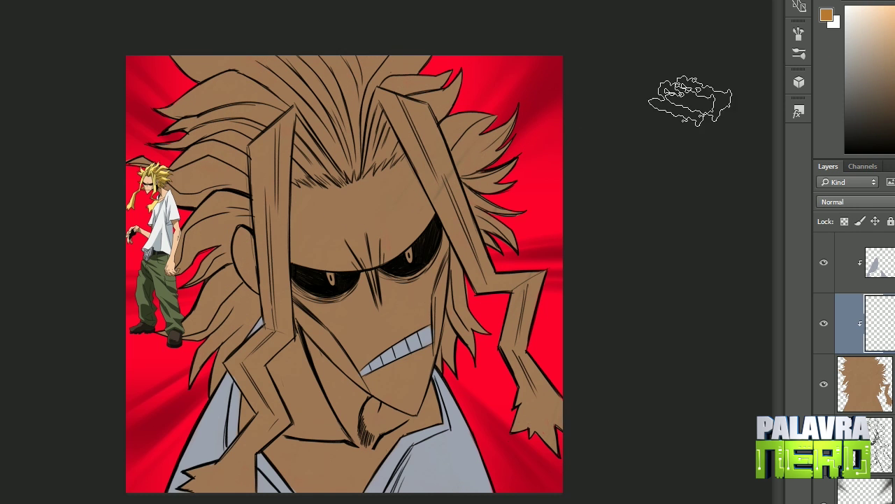
mouse_move(301, 67)
left_mouse_down()
mouse_move(170, 86)
mouse_move(203, 180)
mouse_move(171, 325)
left_mouse_up()
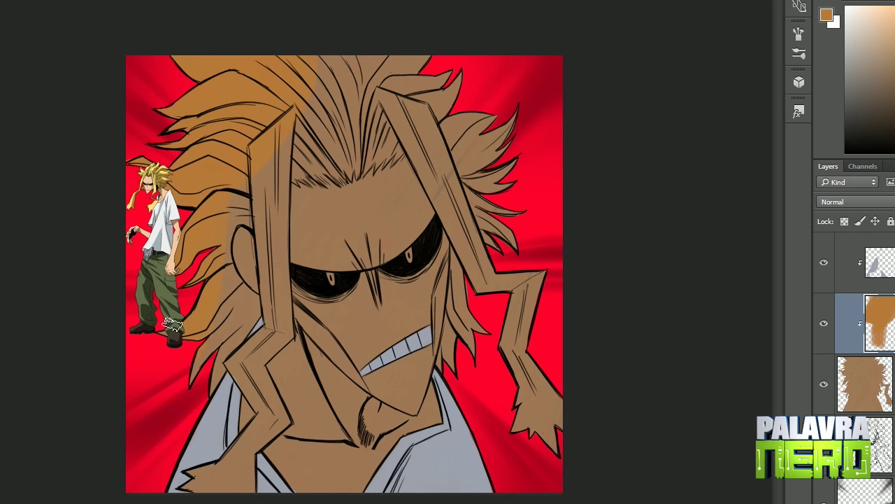
right_click(245, 320)
left_click(237, 211)
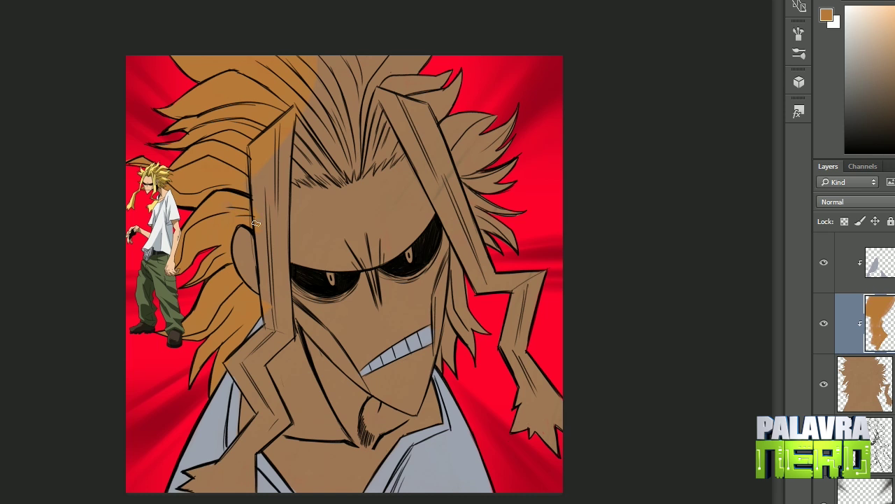
left_click_drag(255, 223, 277, 313)
left_click_drag(282, 425, 269, 348)
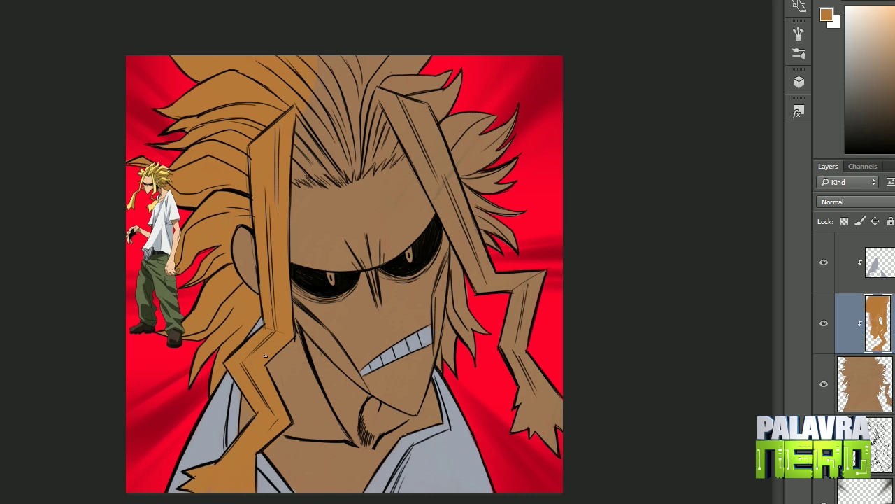
left_click_drag(521, 420, 509, 301)
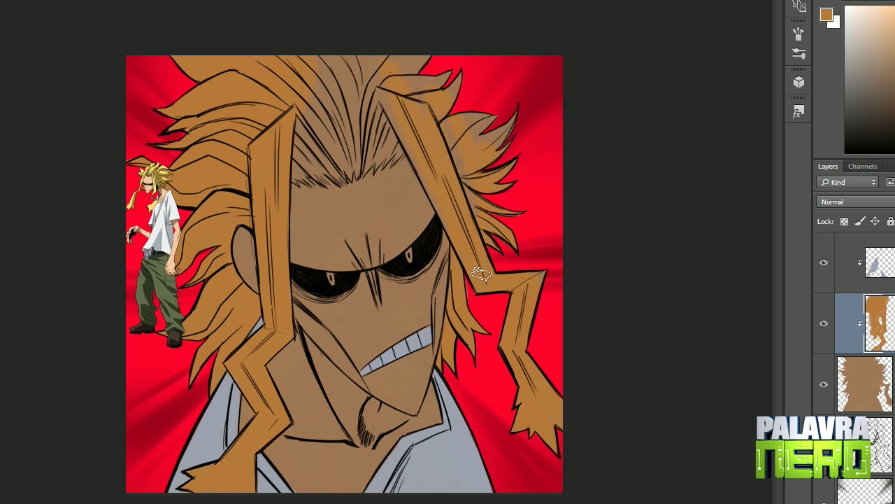
key("ctrl+plus")
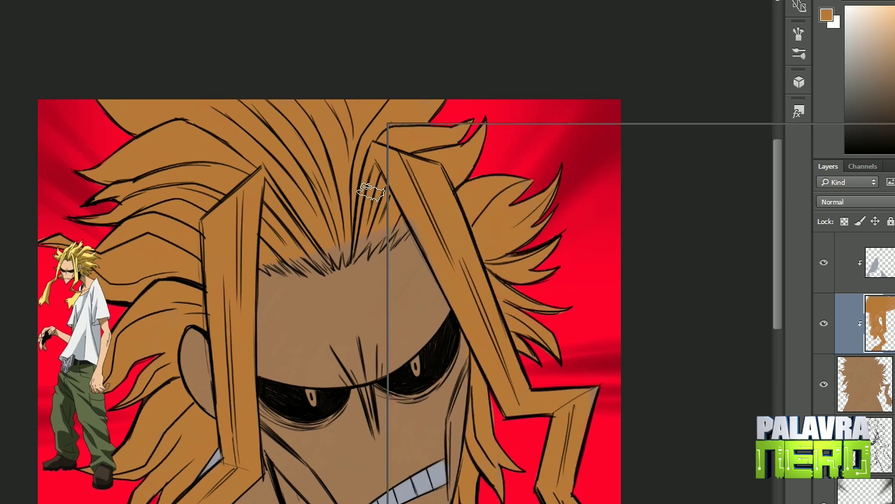
key("r")
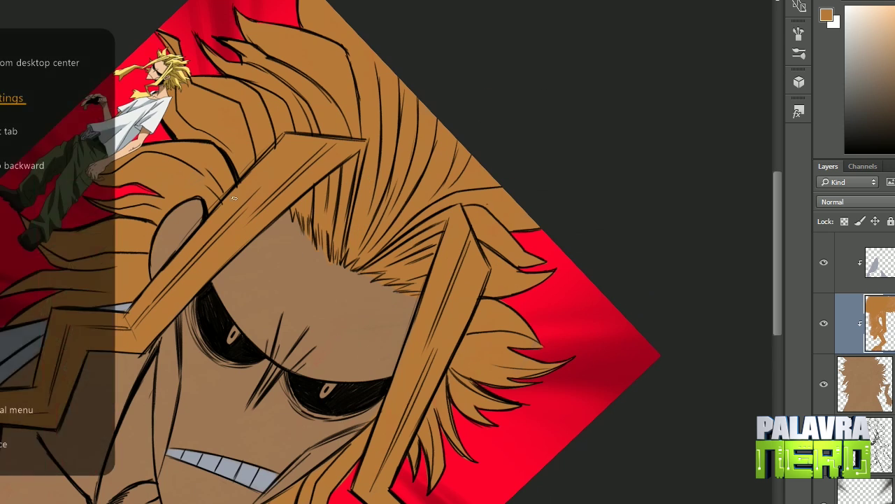
left_click_drag(345, 269, 364, 228)
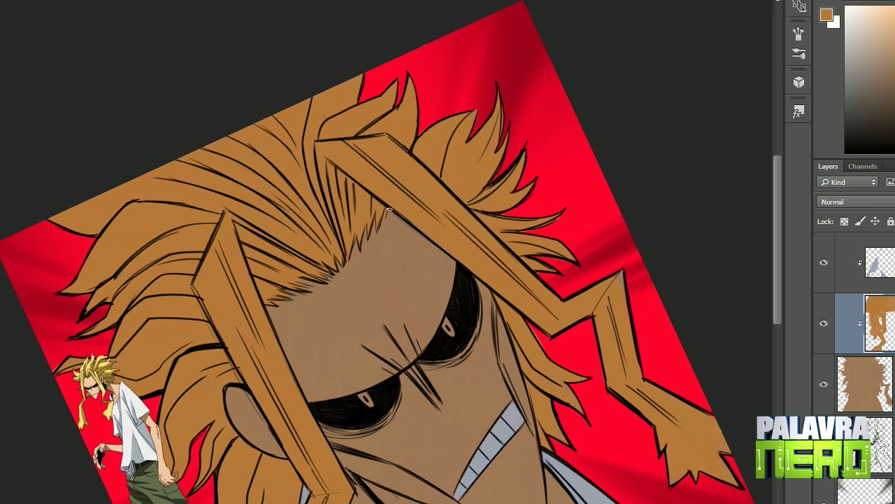
Paint both irises bright cyan-blue on a new layer clipped above the hair color
key("h")
mouse_move(556, 343)
left_mouse_down()
mouse_move(548, 336)
mouse_move(553, 349)
left_mouse_up()
key("alt+bracketright")
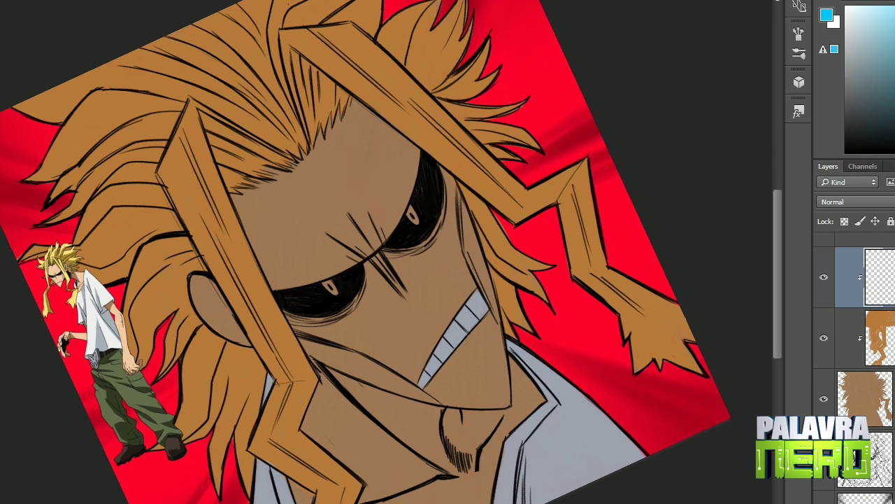
key("Escape")
key("ctrl+minus")
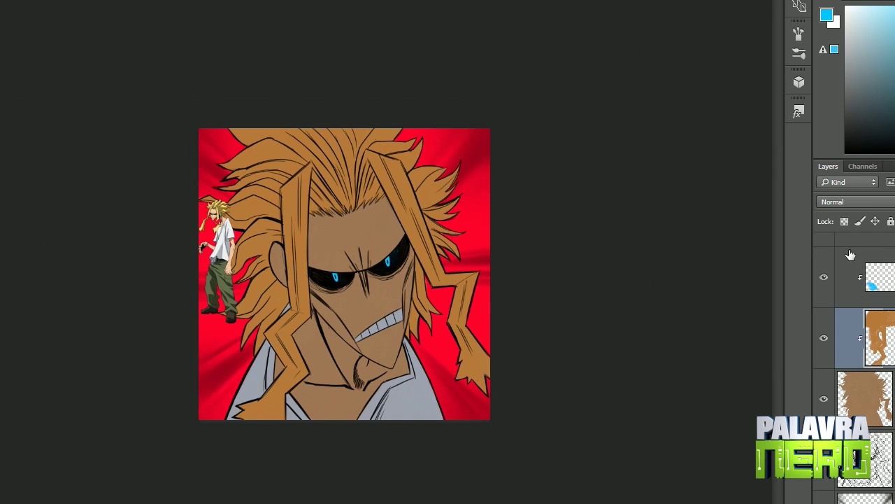
Group the color layers above the base, mask the group with the base silhouette, and add an empty layer over the hair color
right_click(411, 202)
key("Escape")
key("alt+bracketright")
key("alt+bracketleft")
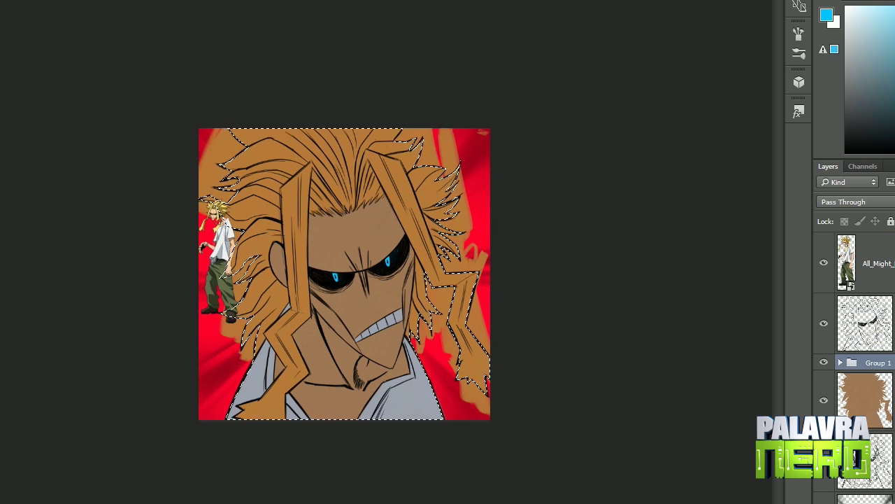
key("alt+bracketright")
key("alt+bracketleft")
key("alt+bracketright")
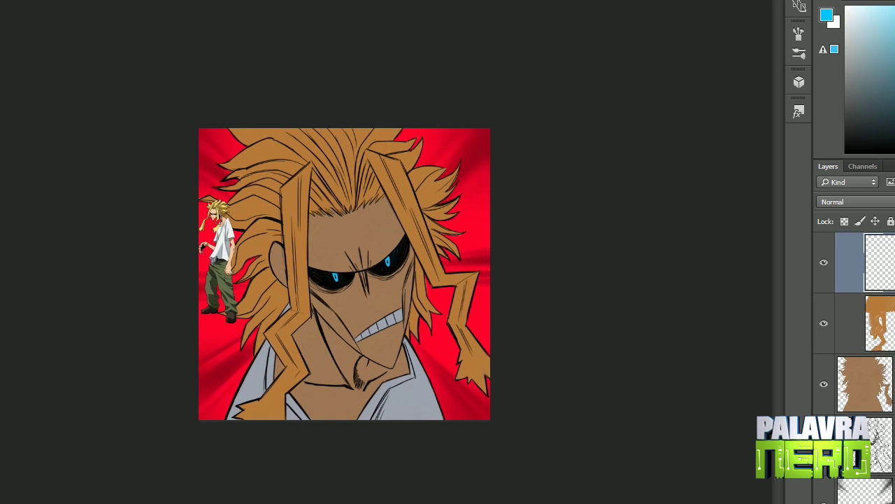
Try a golden-yellow highlight down the long front strand on the shadowed side of the face
left_click(403, 190, "alt")
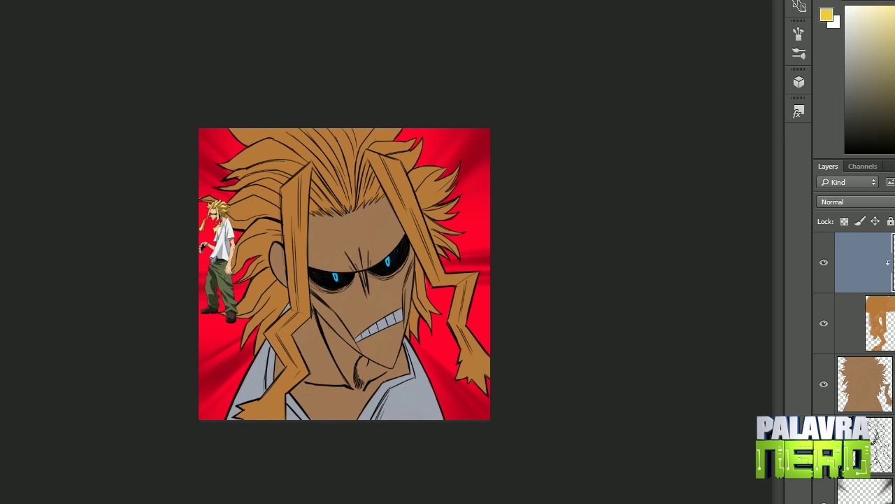
left_click_drag(392, 167, 424, 255)
right_click(469, 124)
left_click(595, 138)
key("Return")
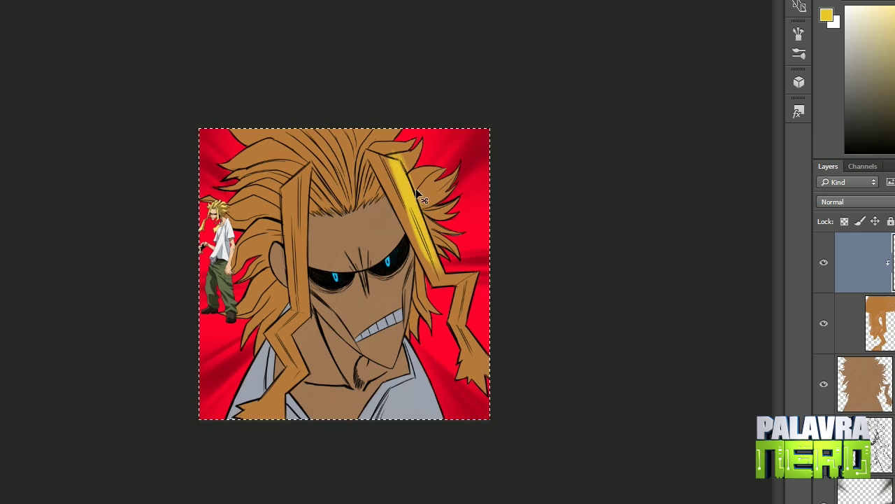
key("ctrl+z")
left_click_drag(387, 150, 434, 276)
key("ctrl+z")
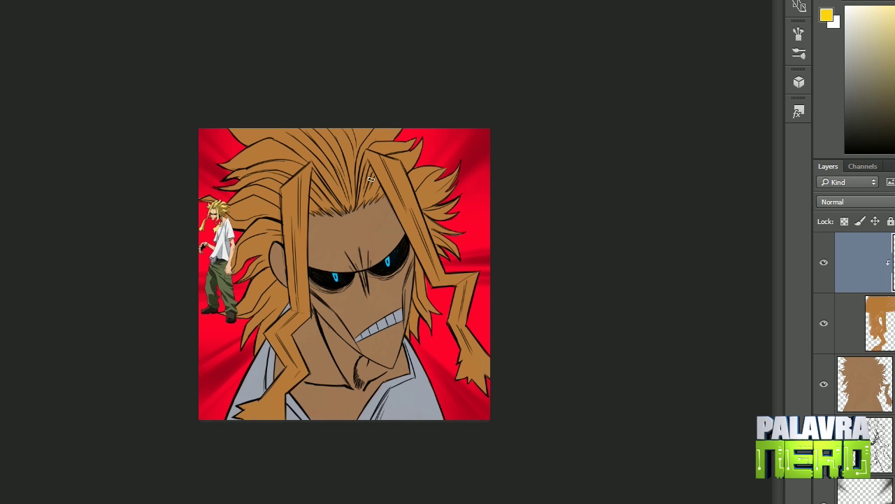
Paint golden-yellow highlights on the ear-side front strand and the hair below the ear, and move the reference figure to the canvas's lower-left corner
mouse_move(305, 168)
left_mouse_down()
mouse_move(292, 316)
mouse_move(288, 184)
left_mouse_up()
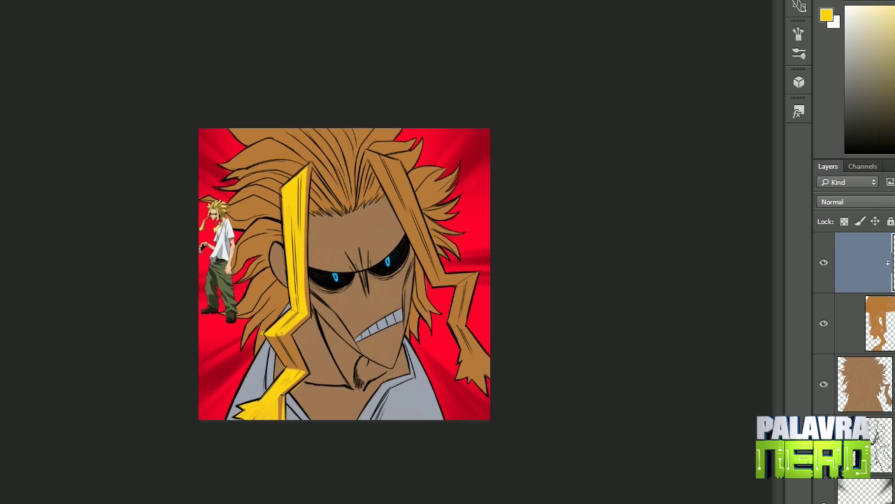
left_click_drag(311, 376, 253, 278)
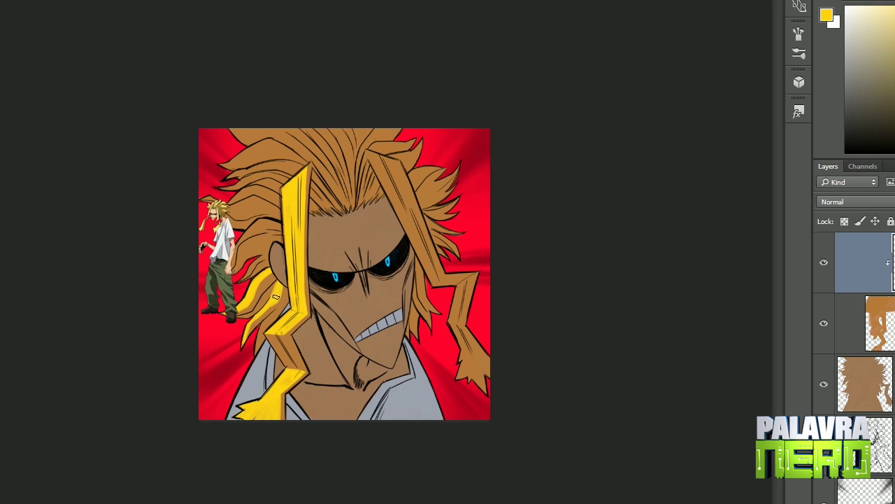
left_click_drag(217, 276, 217, 392)
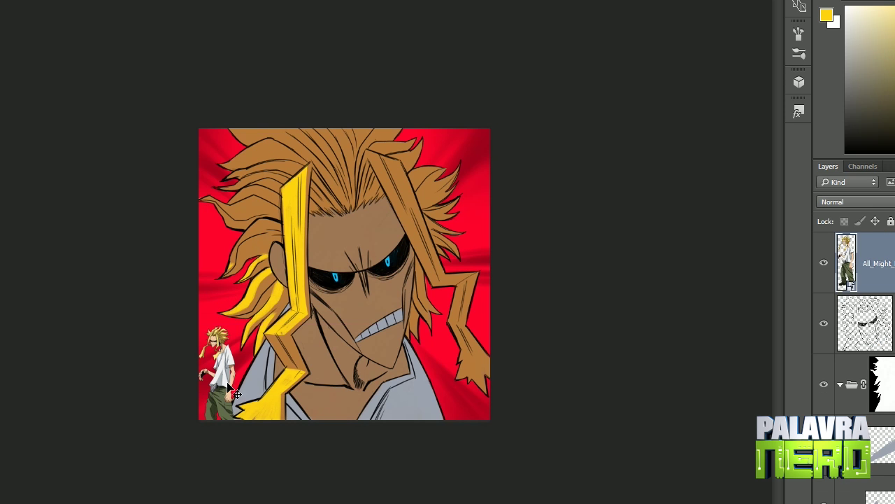
Paint yellow highlights on the spiky locks around the ear-side of the head and across the crown, leaving orange-brown shadows between them
left_click_drag(231, 265, 318, 126)
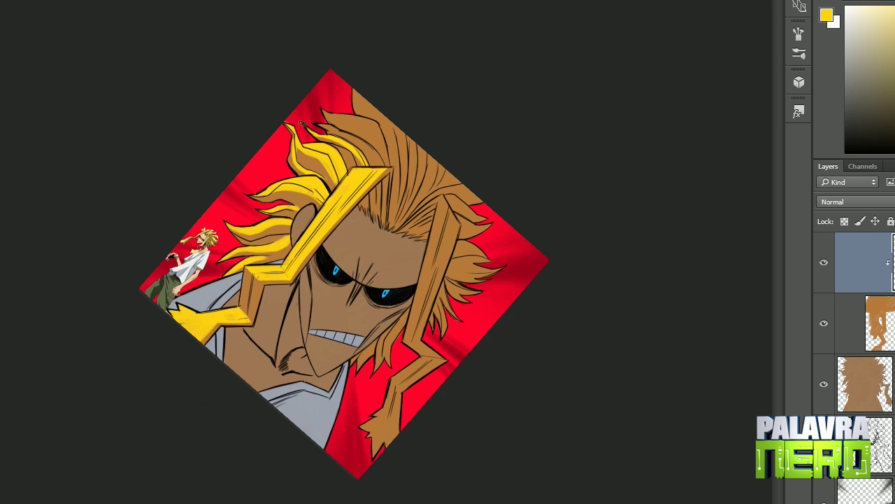
left_click_drag(378, 165, 384, 131)
right_click(411, 127)
key("Escape")
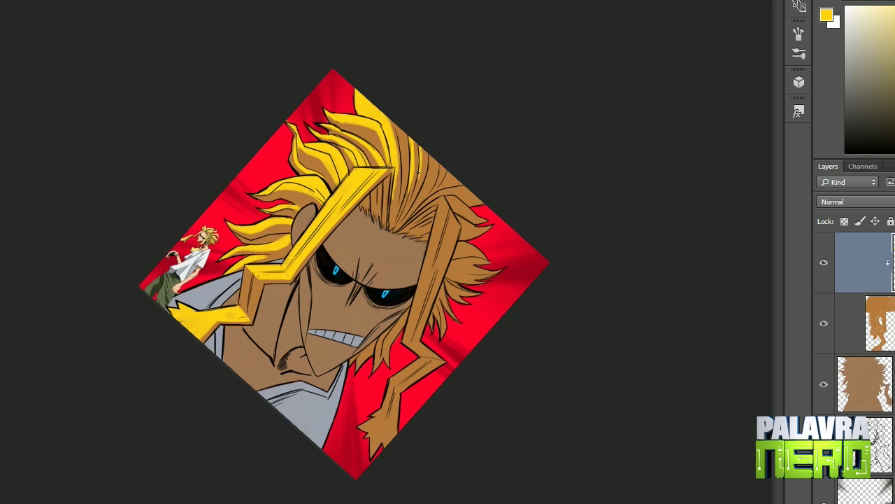
mouse_move(418, 170)
left_mouse_down()
mouse_move(501, 175)
mouse_move(345, 175)
mouse_move(462, 100)
left_mouse_up()
right_click(461, 100)
key("Escape")
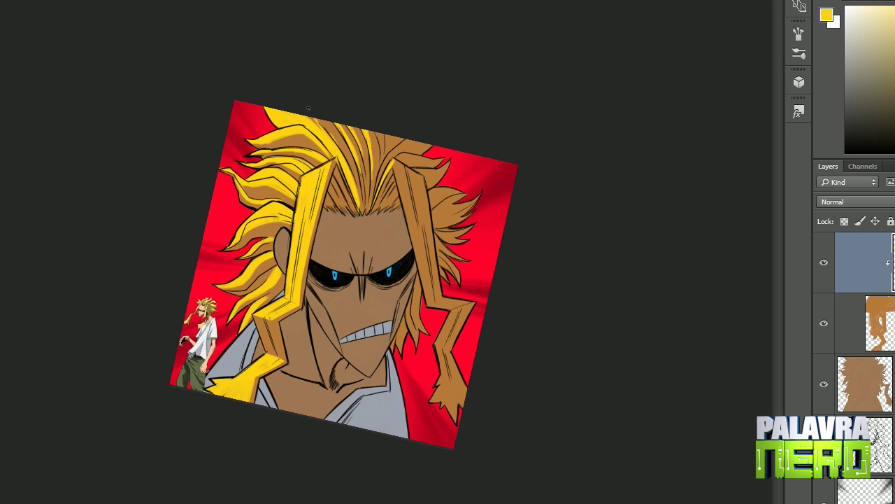
Add yellow highlights along the edges of the opposite front strand and its zigzag end, and fill out the highlights on the swept-back locks
left_click_drag(393, 161, 432, 347)
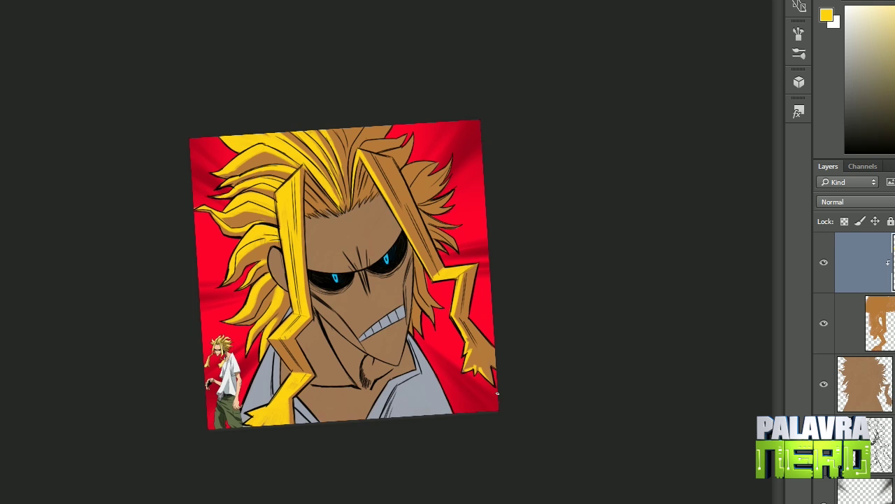
left_click_drag(497, 394, 251, 279)
key("ctrl+plus")
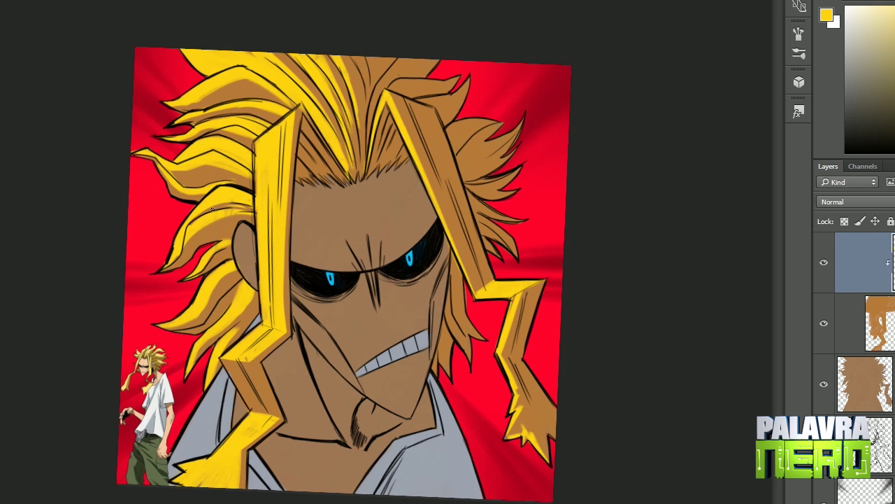
left_click_drag(188, 318, 377, 87)
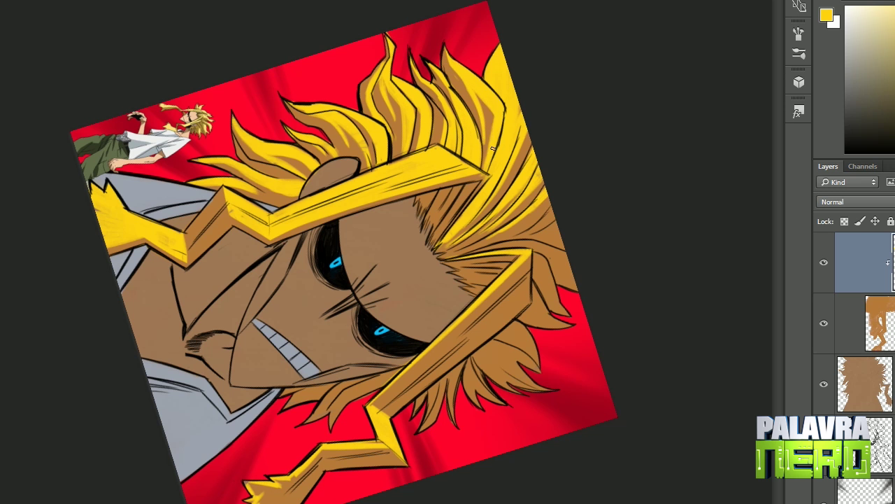
left_click_drag(492, 148, 338, 123)
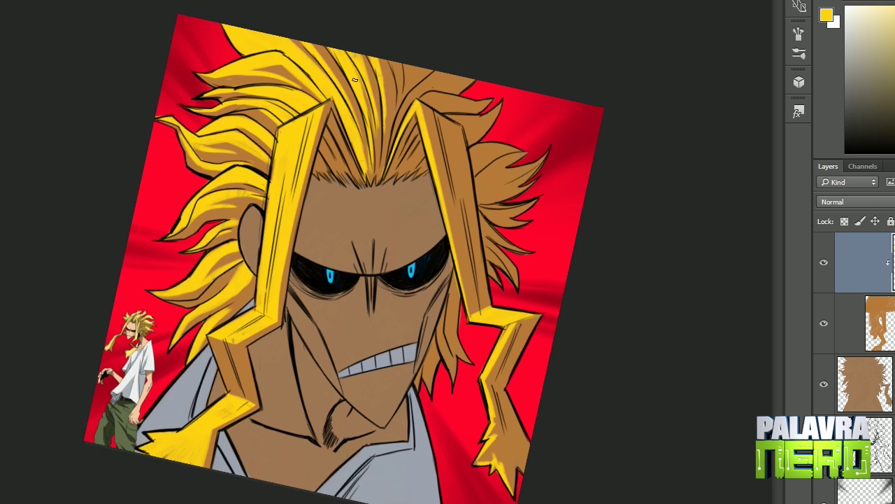
left_click_drag(355, 79, 299, 58)
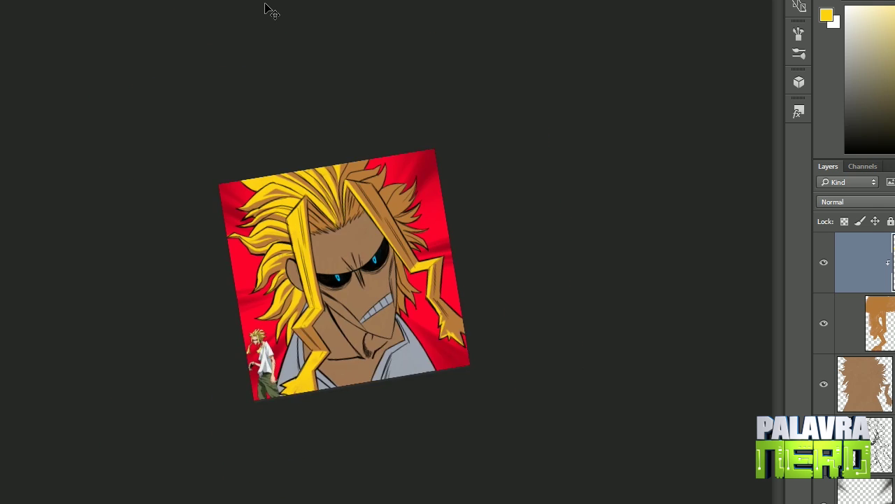
Adjust the yellow hair highlights with Hue/Saturation, raising the lightness slightly for a paler yellow
left_click_drag(266, 8, 270, 331)
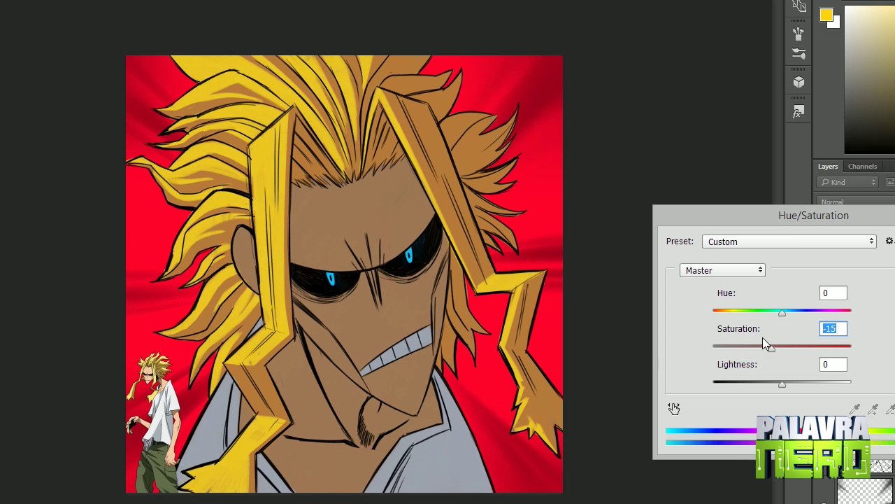
left_click_drag(770, 346, 826, 346)
mouse_move(783, 383)
left_mouse_down()
mouse_move(771, 385)
mouse_move(799, 386)
left_mouse_up()
key("Return")
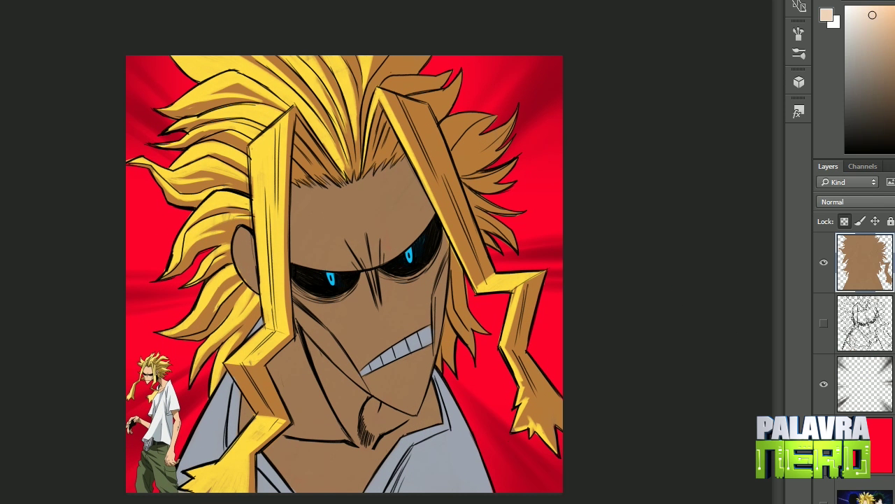
Add an empty layer above the base, and paint near-white highlights on the shirt using a layer clipped to the shirt color
key("ctrl+shift+alt+n")
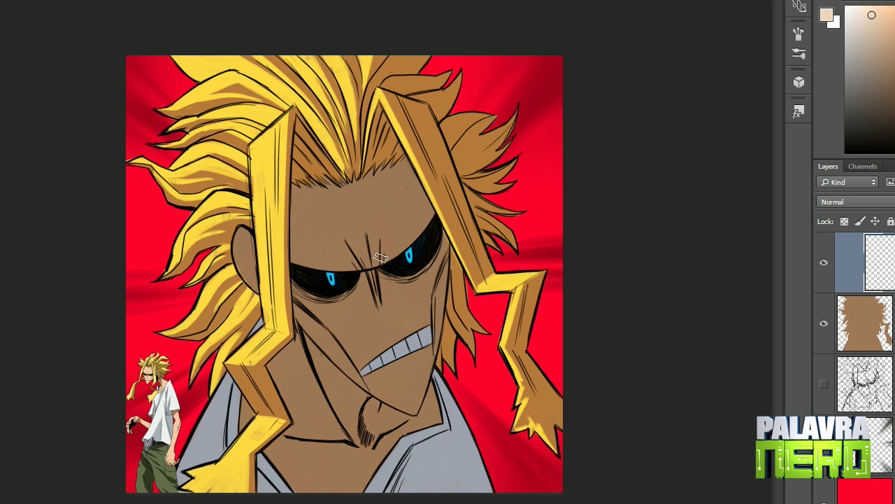
right_click(882, 276)
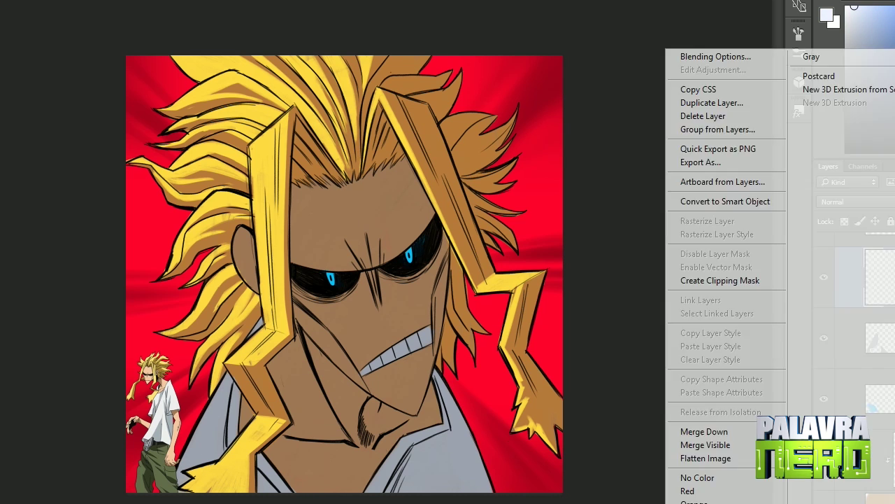
left_click(720, 278)
left_click_drag(231, 382, 217, 471)
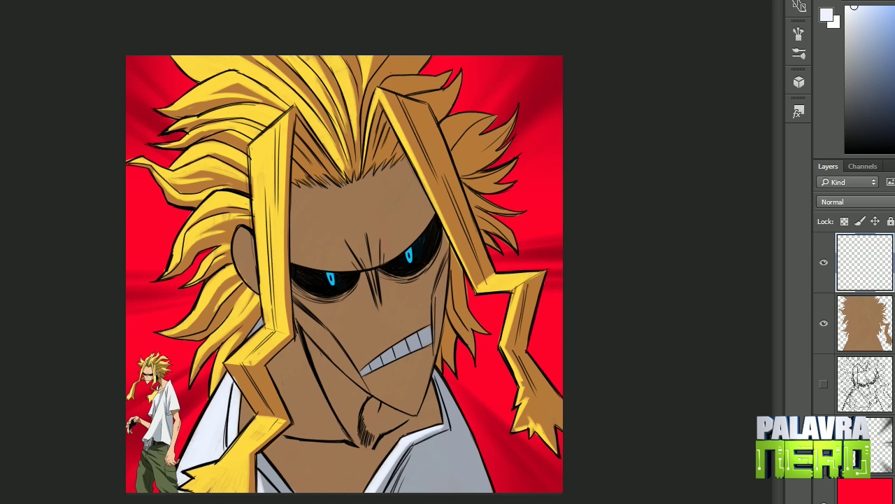
Paint hard-edged peach light on the ear, cheek, lit side of the forehead and nose, leaving the rest of the face brown
mouse_move(237, 222)
left_mouse_down()
mouse_move(255, 294)
mouse_move(354, 354)
left_mouse_up()
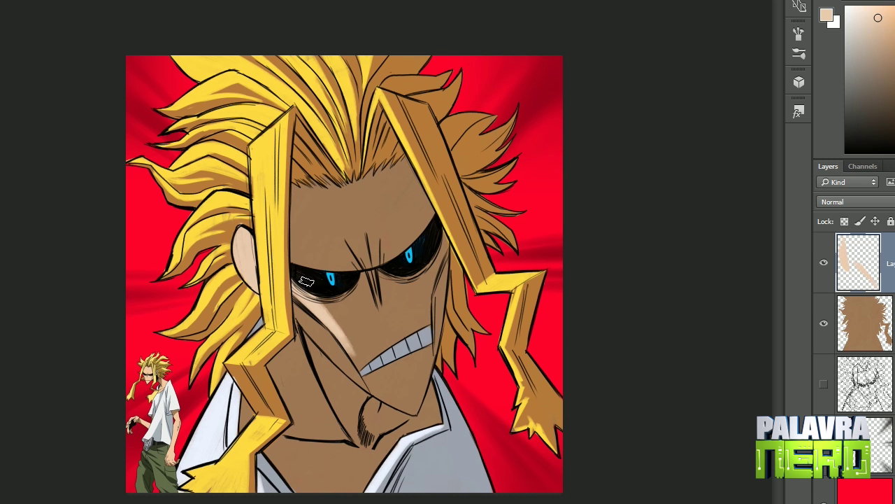
mouse_move(297, 297)
left_mouse_down()
mouse_move(384, 396)
mouse_move(415, 415)
left_mouse_up()
left_click_drag(313, 269, 301, 180)
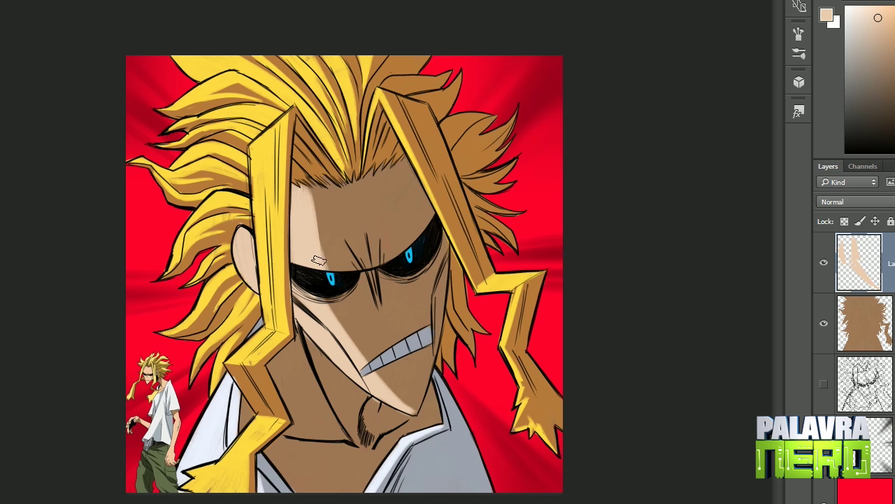
left_click_drag(318, 260, 357, 257)
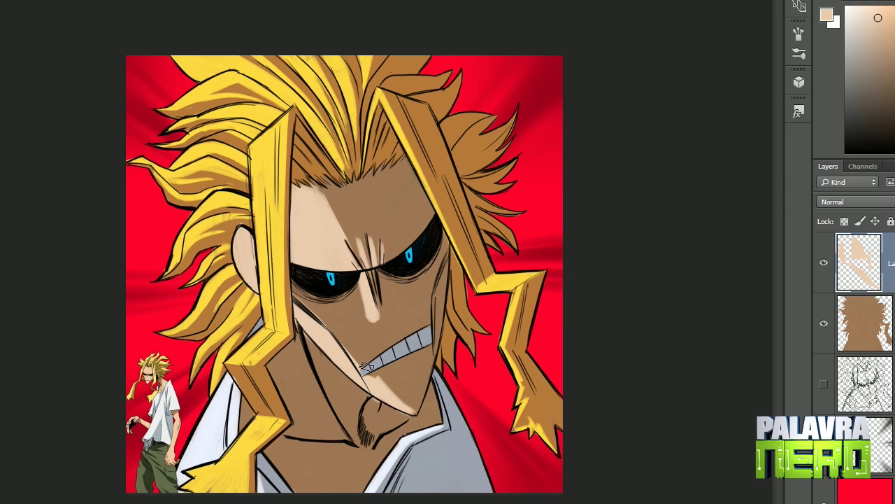
left_click_drag(337, 340, 418, 420)
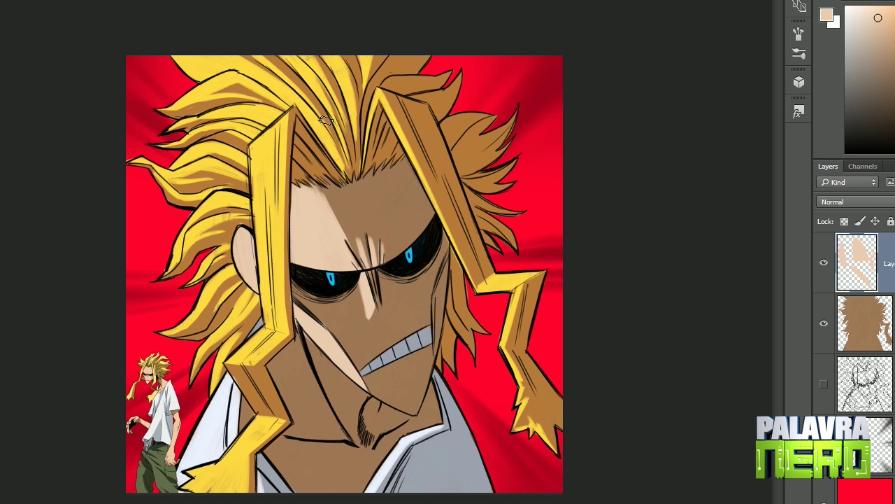
Paint peach light on the side of the neck and the upper chest, leaving brown shadow beneath the chin
mouse_move(312, 388)
left_mouse_down()
mouse_move(350, 438)
mouse_move(374, 388)
left_mouse_up()
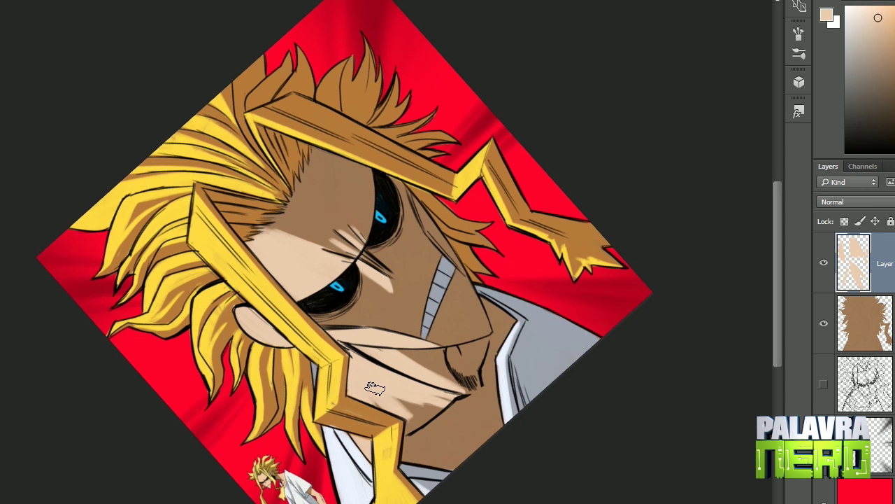
left_click_drag(390, 436, 451, 453)
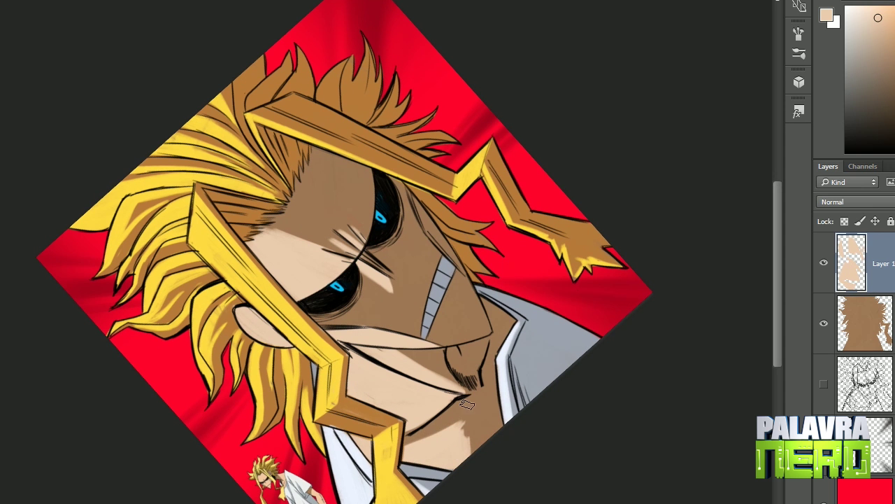
left_click_drag(387, 448, 361, 246)
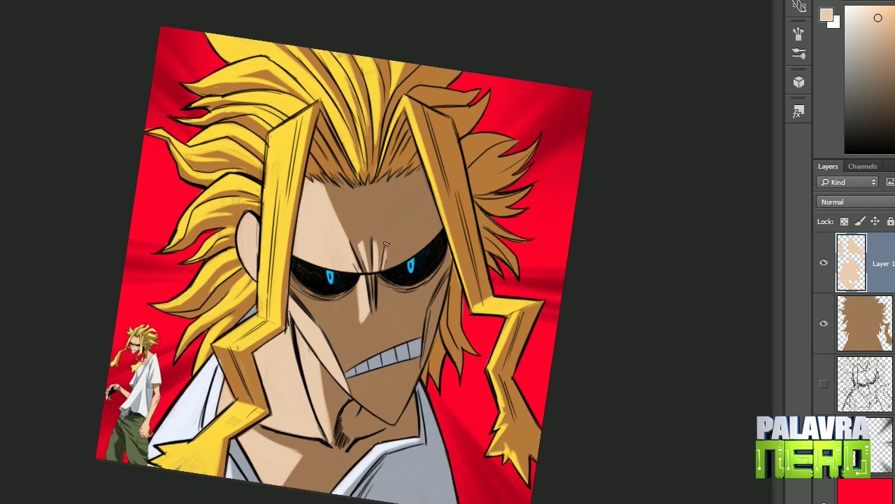
Refine the peach light between the frown lines and along the far cheek and jaw edge
scroll(363, 213, "down", 5)
scroll(366, 214, "up", 7)
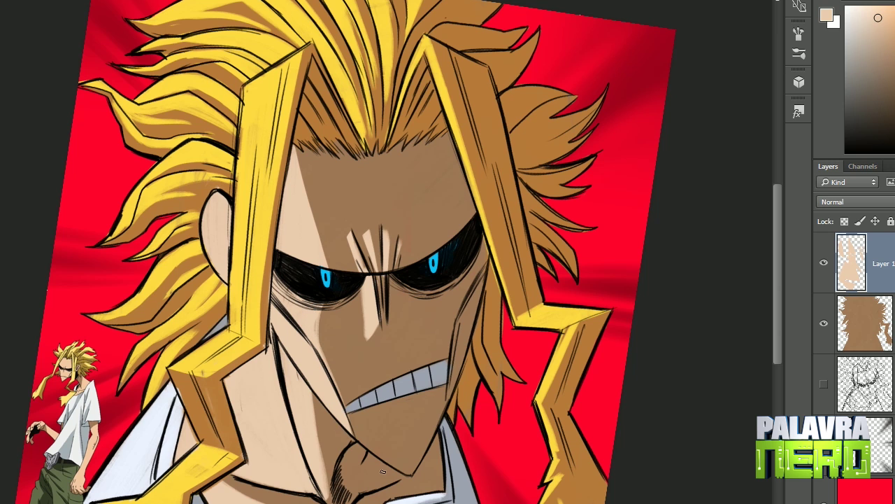
scroll(356, 440, "down", 5)
left_click_drag(356, 440, 515, 329)
scroll(516, 330, "up", 6)
Adjust the colors with Hue/Saturation, raising the lightness slightly and giving the hair a paler, more muted yellow
right_click(383, 124)
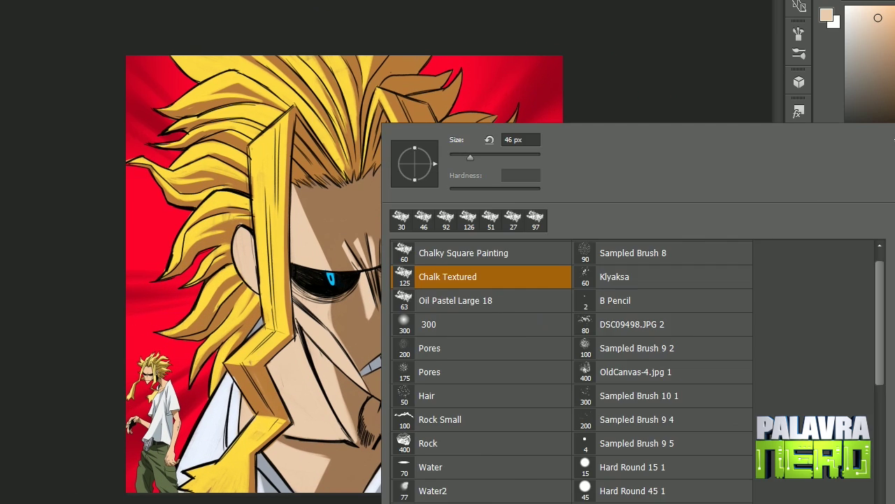
key("ctrl+u")
key("Escape")
key("ctrl+u")
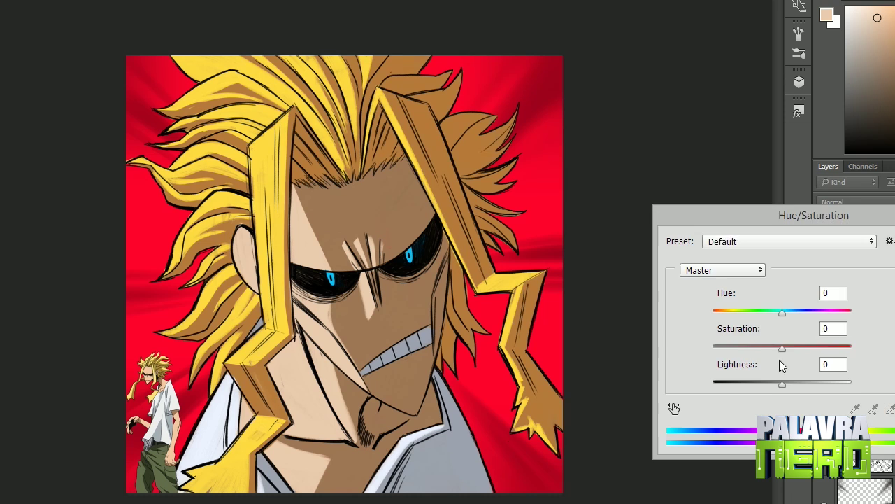
key("Escape")
key("ctrl+u")
left_click_drag(782, 383, 794, 384)
key("Return")
key("ctrl+minus")
key("ctrl+minus")
key("ctrl+minus")
key("ctrl+minus")
key("ctrl+plus")
key("ctrl+plus")
key("ctrl+plus")
key("ctrl+plus")
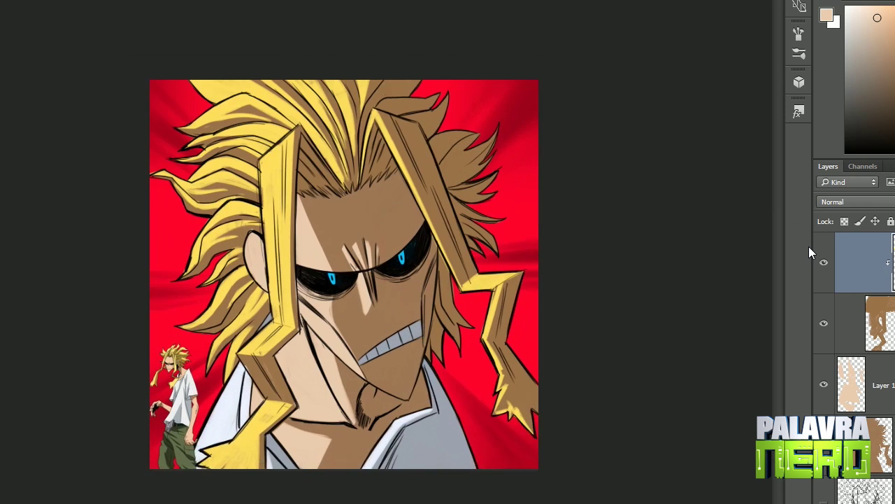
Touch up the peach skin highlights beside the front hair strand and between the frown lines
left_click_drag(350, 308, 319, 295)
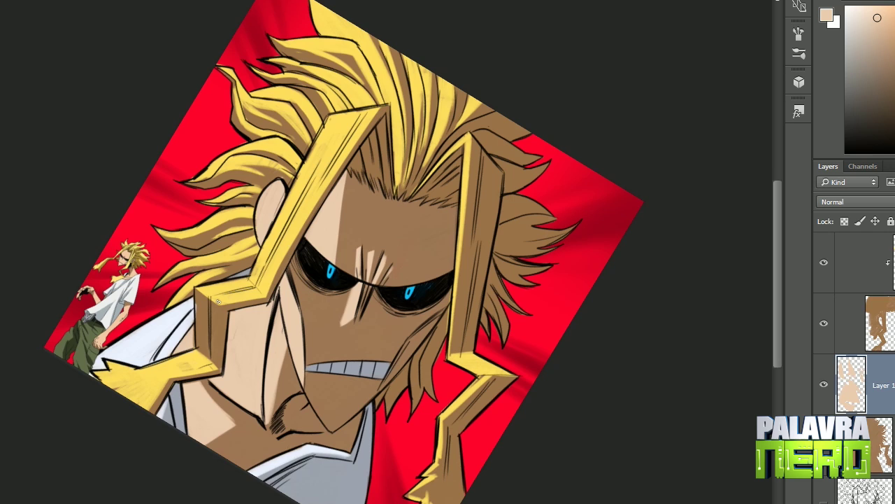
left_click_drag(217, 301, 245, 363)
key("ctrl+minus")
key("ctrl+minus")
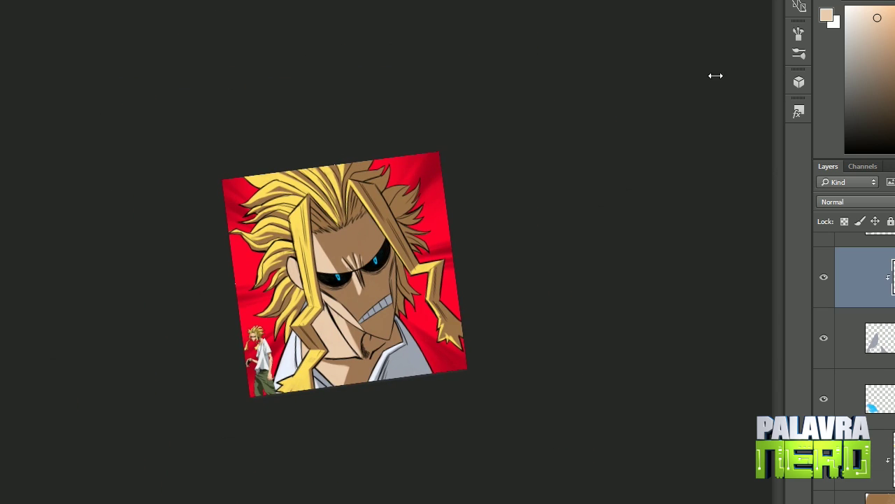
key("Escape")
key("ctrl+plus")
key("ctrl+plus")
key("ctrl+plus")
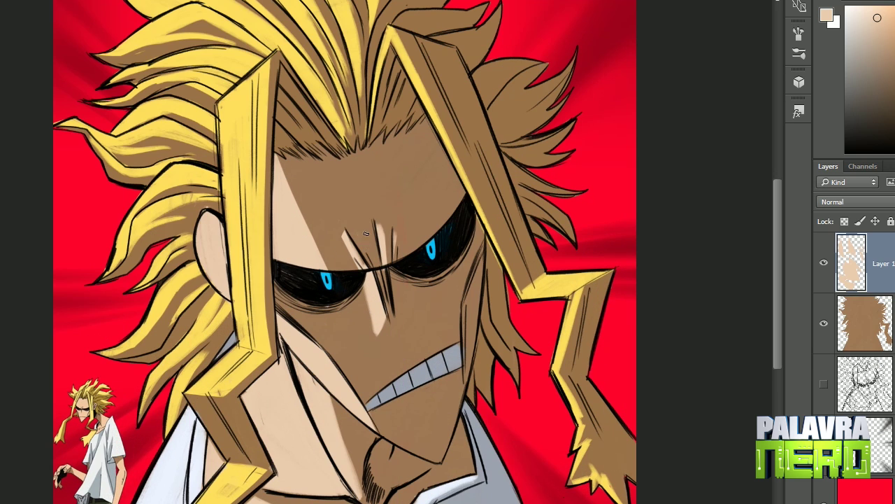
left_click_drag(387, 265, 378, 221)
key("ctrl+minus")
key("ctrl+minus")
key("ctrl+minus")
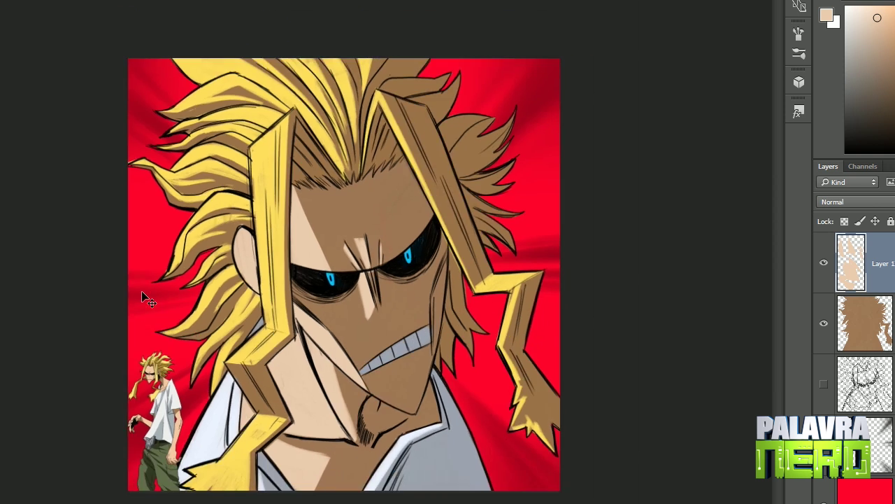
Add a Multiply layer above the skin highlights and softly shade the shadowed side of the face and neck in muted pink
key("ctrl+plus")
key("ctrl+minus")
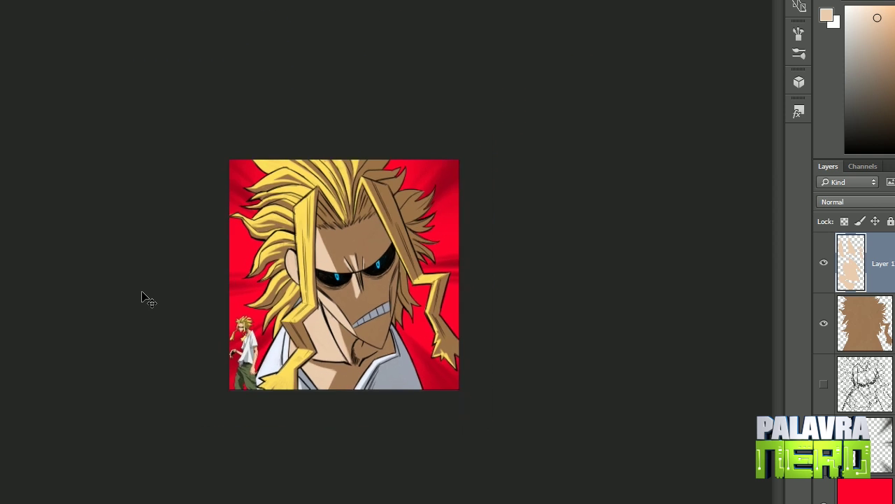
key("ctrl+plus")
key("ctrl+plus")
right_click(440, 131)
key("Escape")
key("ctrl+shift+alt+n")
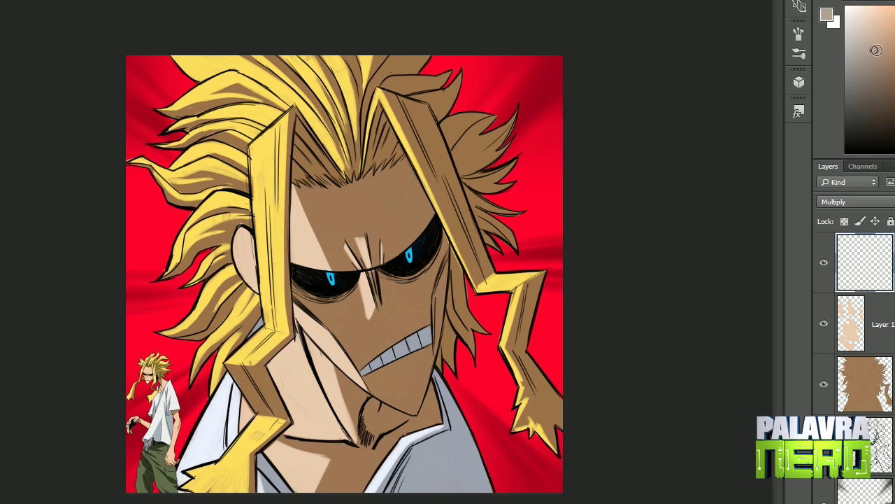
right_click(440, 128)
key("Escape")
mouse_move(397, 125)
left_mouse_down()
mouse_move(410, 369)
mouse_move(399, 483)
left_mouse_up()
left_click_drag(392, 168, 410, 270)
key("r")
mouse_move(433, 301)
left_mouse_down()
mouse_move(300, 378)
mouse_move(252, 361)
mouse_move(191, 302)
left_mouse_up()
left_click_drag(389, 312, 361, 311)
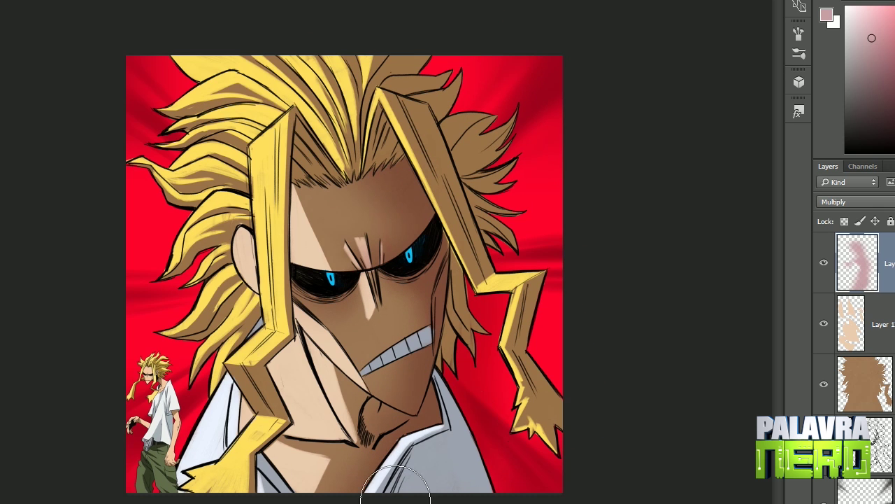
Set up a Multiply layer clipped to the hair color and softly darken the hair roots, far-side locks and strand ends
mouse_move(865, 383)
left_mouse_down()
mouse_move(868, 335)
mouse_move(878, 323)
left_mouse_up()
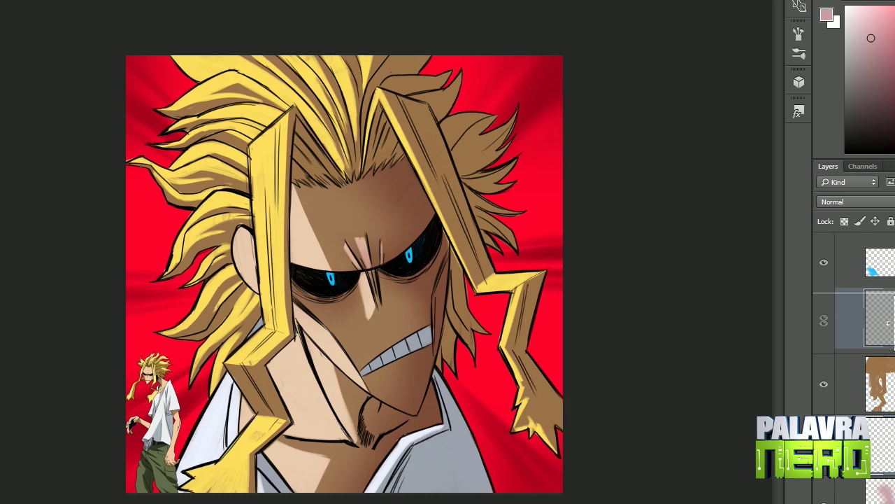
key("alt+shift+m")
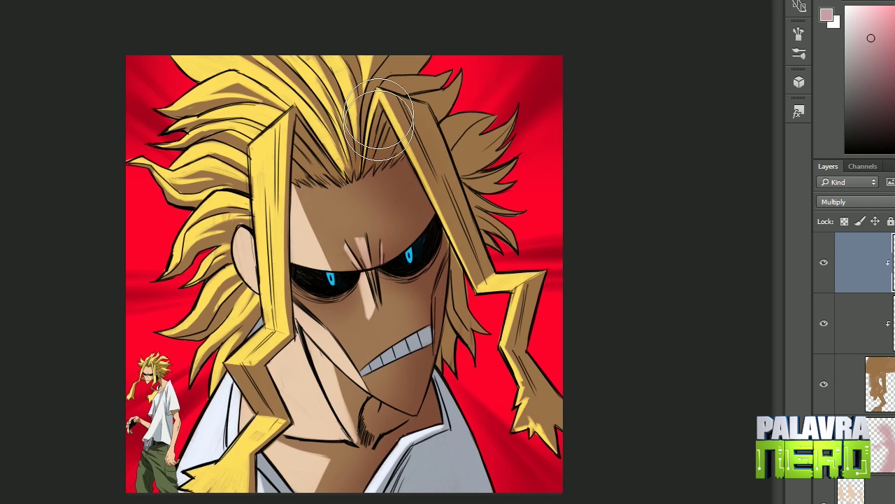
left_click_drag(384, 190, 460, 40)
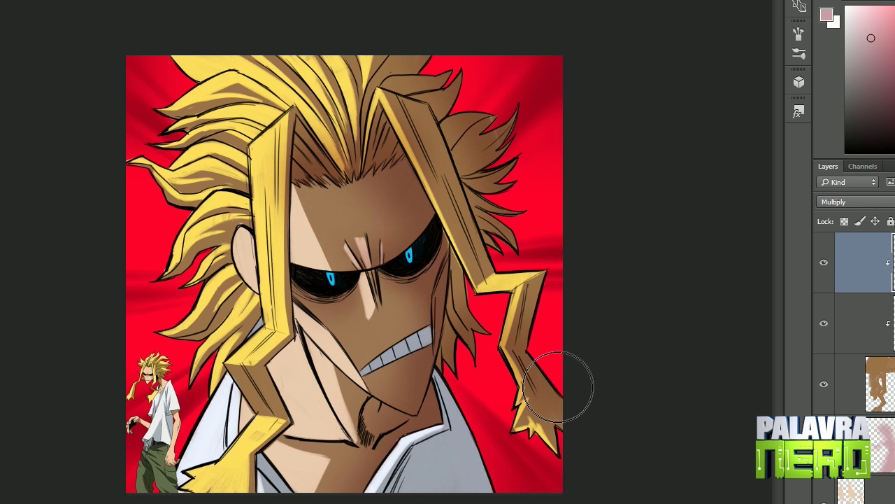
left_click_drag(249, 294, 271, 244)
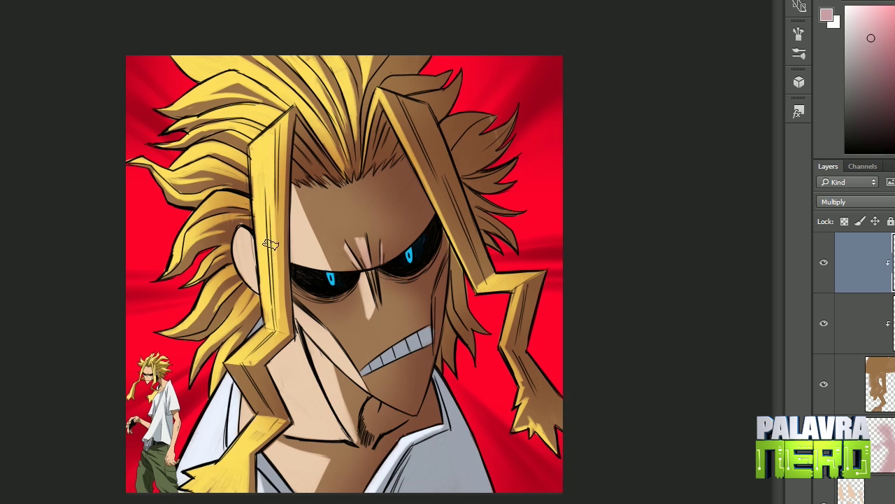
key("ctrl+minus")
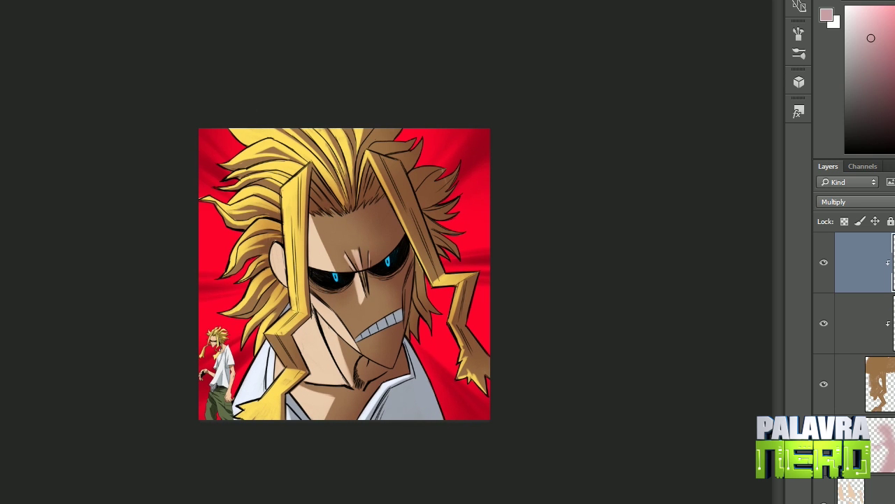
Add a Color Dodge layer on top and airbrush soft pink light over the lit hair and face, plus a blue glow on the eyes
key("alt+period")
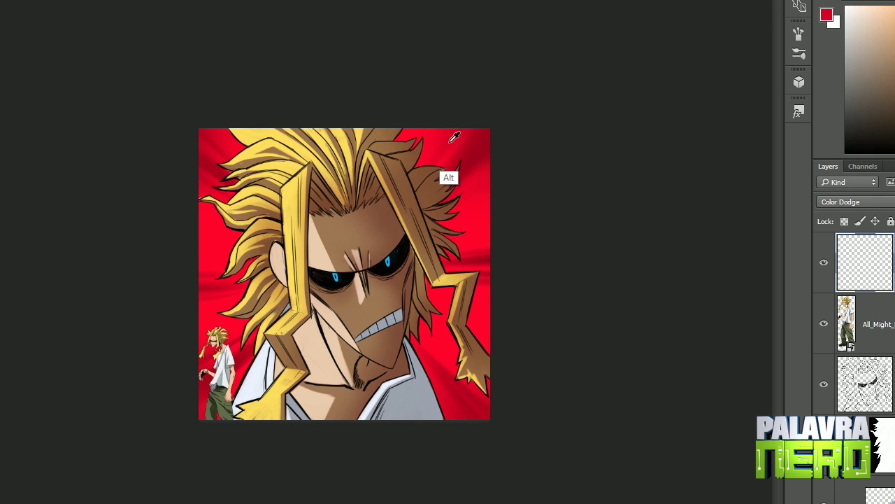
mouse_move(328, 230)
left_mouse_down()
mouse_move(353, 329)
mouse_move(280, 392)
mouse_move(280, 210)
mouse_move(378, 181)
left_mouse_up()
right_click(441, 126)
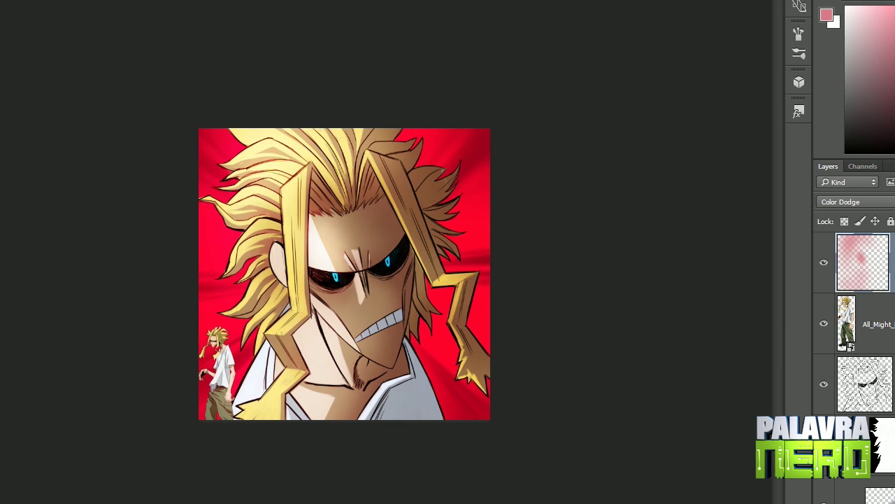
key("ctrl+plus")
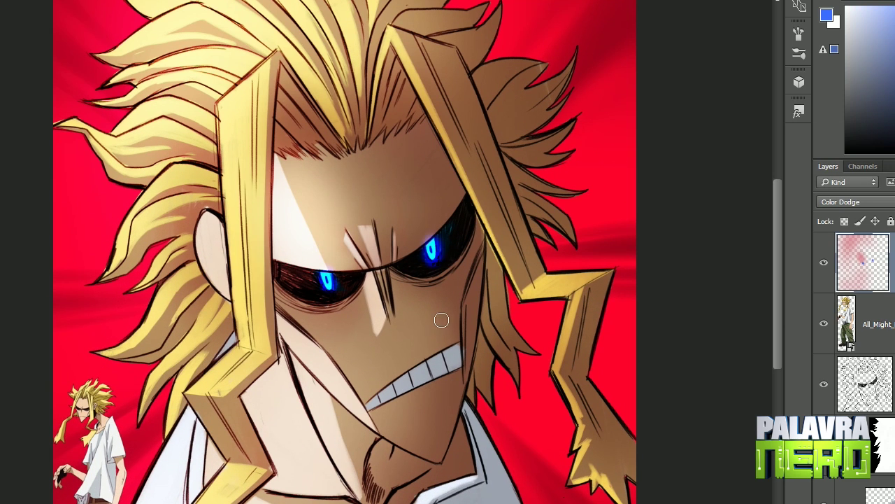
key("ctrl+minus")
key("ctrl+0")
Add a new top layer, try painting streaks of light out of the far eye, and undo them
key("ctrl+shift+alt+n")
right_click(474, 126)
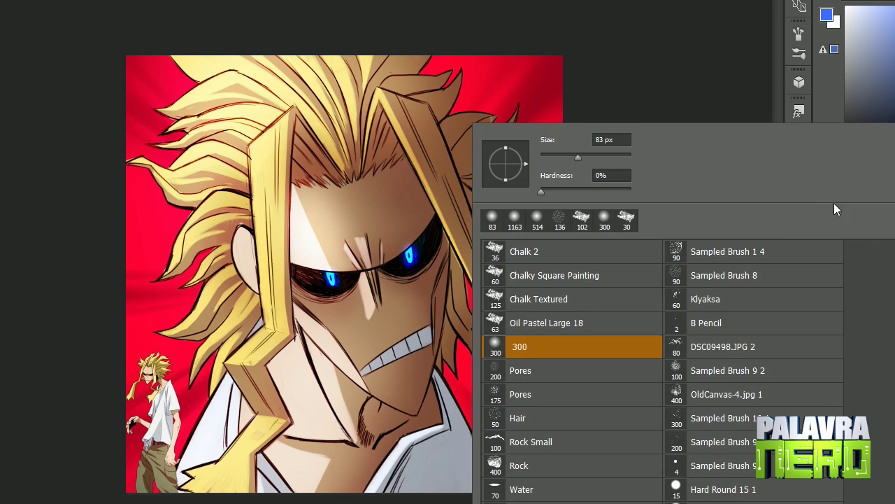
key("Escape")
left_click_drag(412, 256, 507, 200)
mouse_move(413, 238)
left_mouse_down()
mouse_move(368, 260)
mouse_move(514, 143)
left_mouse_up()
key("ctrl+alt+z")
key("ctrl+alt+z")
key("ctrl+alt+z")
mouse_move(410, 256)
left_mouse_down()
mouse_move(546, 130)
mouse_move(530, 136)
left_mouse_up()
key("ctrl+alt+z")
key("ctrl+alt+z")
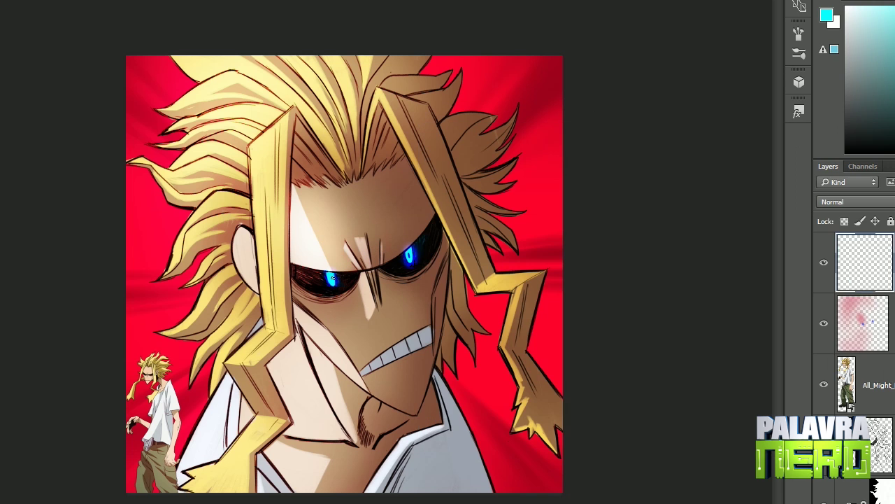
Try cyan dabs over both eyes with Motion Blur at -9° and 430 pixels, and discard their layer
left_click(410, 253)
mouse_move(120, 96)
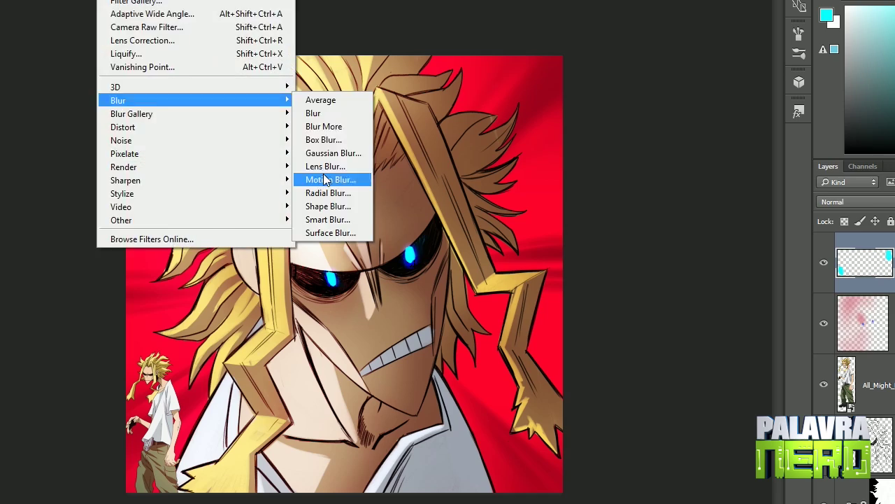
left_click(356, 180)
left_click_drag(697, 415, 747, 413)
left_click(762, 364)
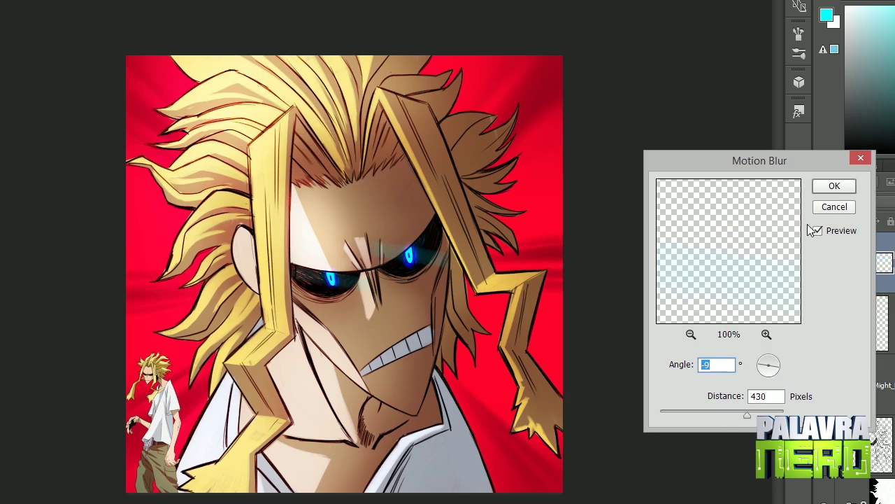
left_click(835, 187)
left_click(823, 263)
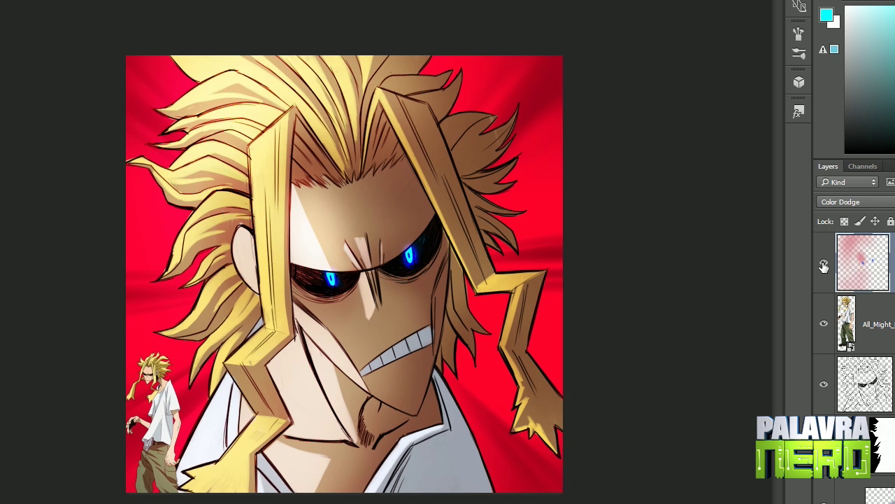
Draw thin black speed lines radiating around the head on an empty layer above the red background, using Lazy Nezumi's radial lines ruler
scroll(853, 322, "down", 3)
left_click(864, 337)
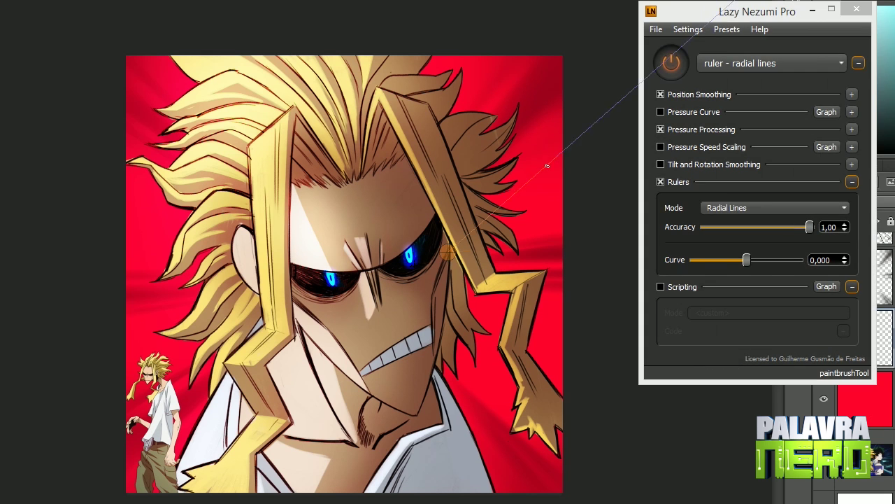
right_click(398, 121)
key("Escape")
key("d")
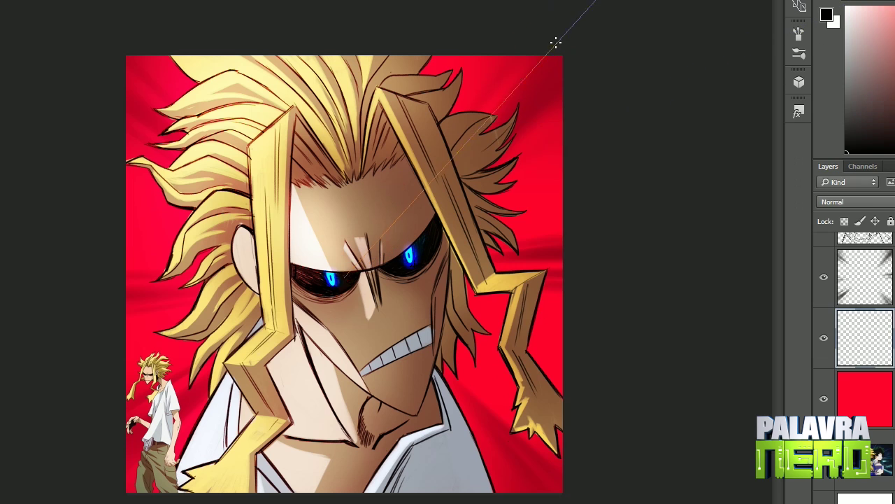
left_click_drag(555, 40, 496, 144)
mouse_move(475, 71)
left_mouse_down()
mouse_move(118, 47)
mouse_move(174, 75)
mouse_move(100, 91)
mouse_move(158, 200)
mouse_move(93, 394)
mouse_move(111, 434)
left_mouse_up()
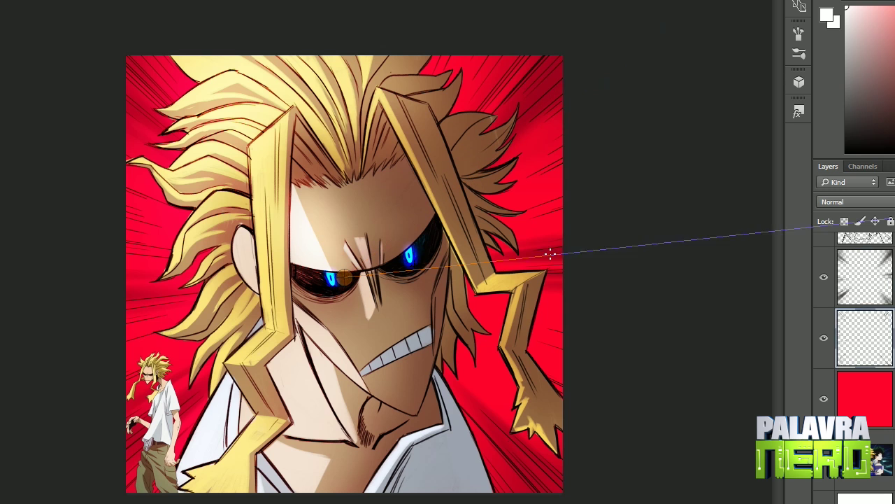
Hide the layer holding the small full-body All Might reference picture
key("alt+bracketleft")
key("v")
key("alt+bracketleft")
key("alt+bracketleft")
key("alt+bracketleft")
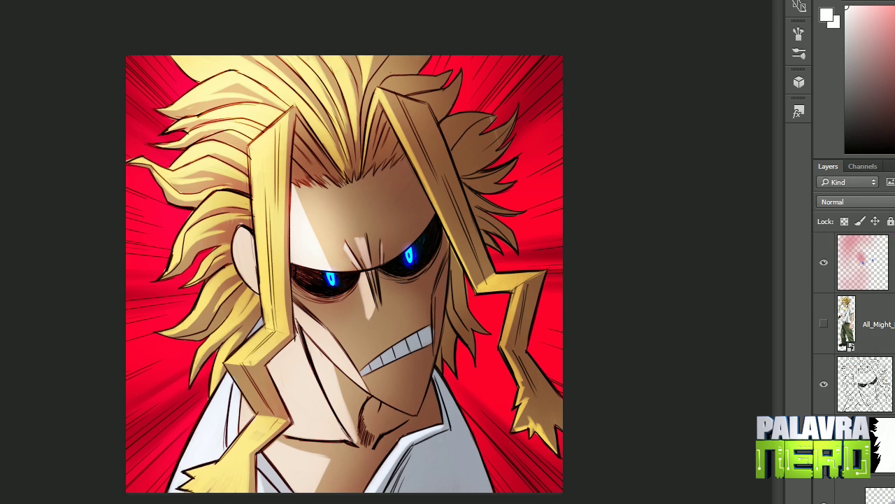
Place two merged copies of the picture above the grouped artwork layers and apply a zoom Radial Blur to the upper copy
key("ctrl+j")
key("alt+t")
mouse_move(140, 98)
left_click(329, 198)
left_click(724, 162)
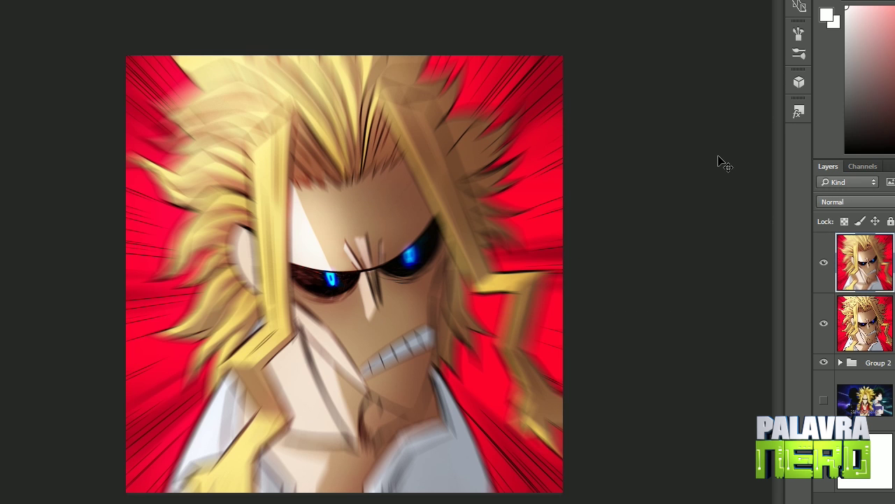
Clear the blur from the face and inner hair with a large soft brush at 0% hardness, and group the two merged copies
right_click(423, 245)
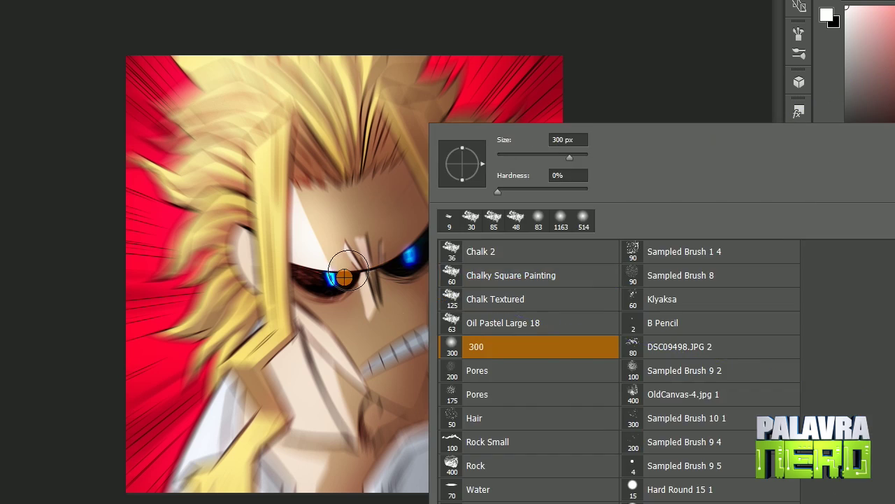
key("Escape")
key("x")
right_click(377, 274)
mouse_move(377, 274)
left_mouse_down()
mouse_move(280, 320)
mouse_move(454, 315)
mouse_move(270, 210)
left_mouse_up()
right_click(363, 187)
left_click_drag(512, 157, 522, 156)
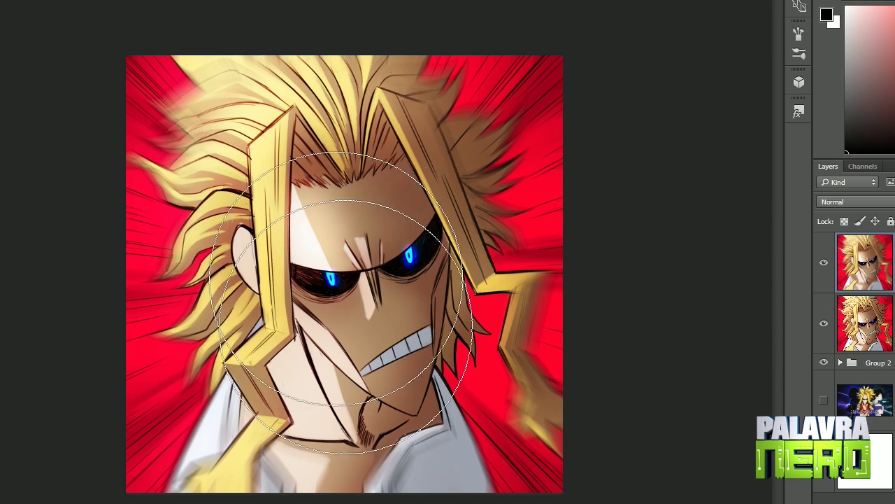
key("ctrl+g")
key("x")
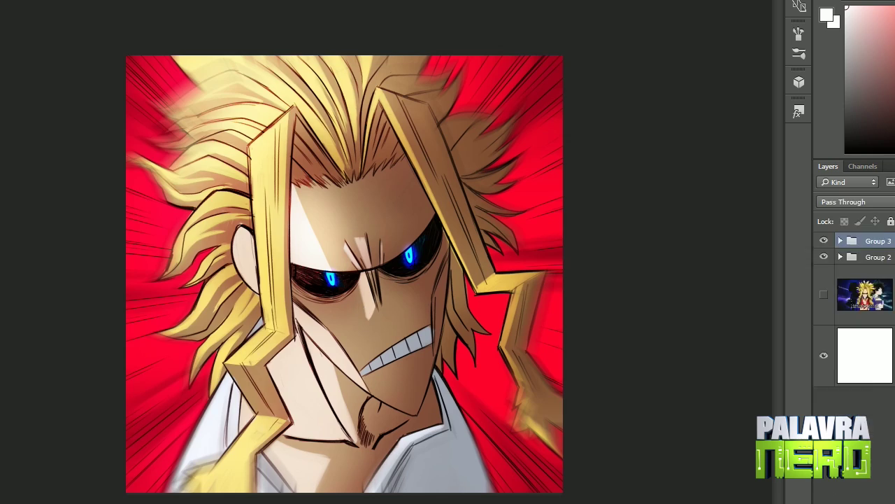
Add a merged copy of the whole picture above the groups and apply a filter to it
key("ctrl+plus")
key("ctrl+plus")
key("ctrl+plus")
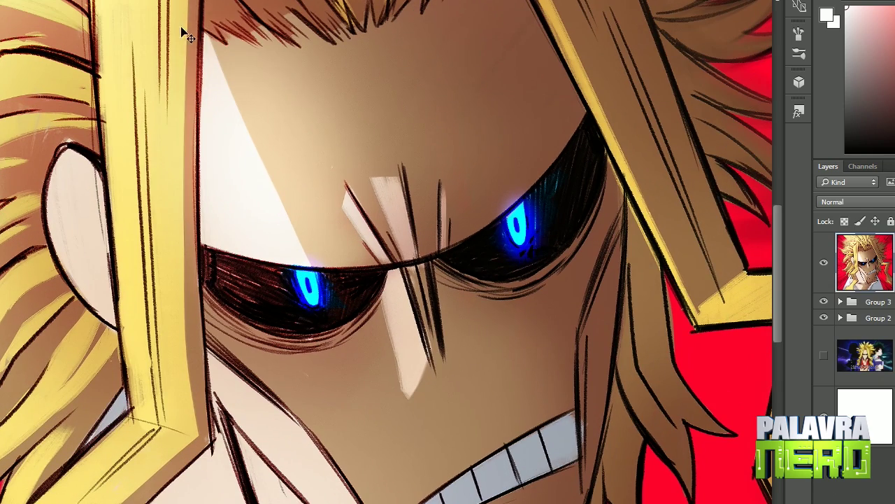
left_click(119, 0)
mouse_move(140, 146)
left_click(333, 135)
key("Return")
key("ctrl+minus")
key("ctrl+minus")
key("ctrl+minus")
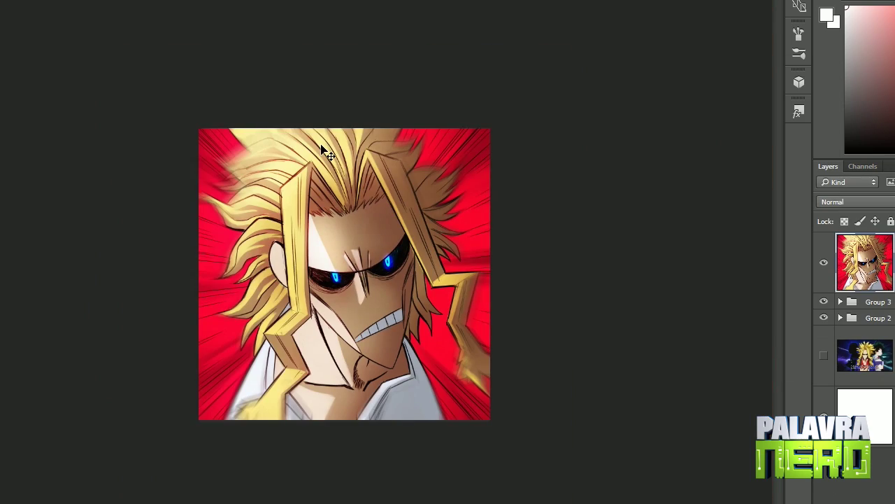